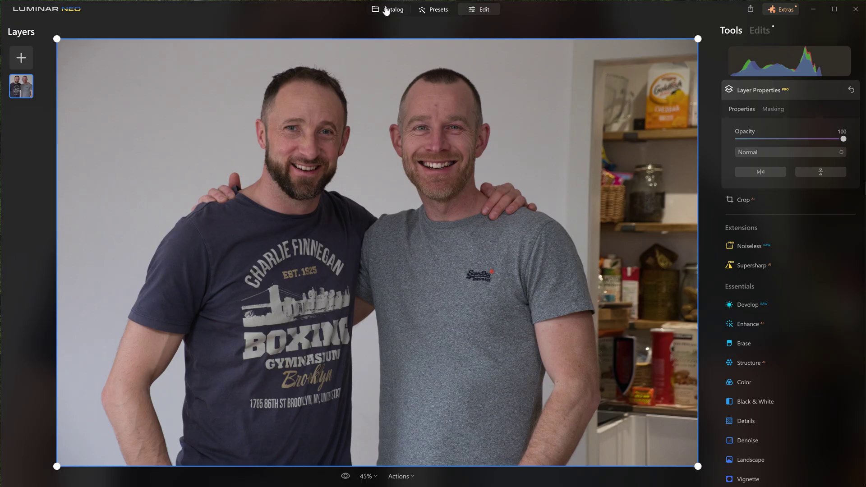
Browse the group photos in the catalog and view the photo of two men with two boys enlarged.
left_click(386, 10)
scroll(419, 119, "down", 1)
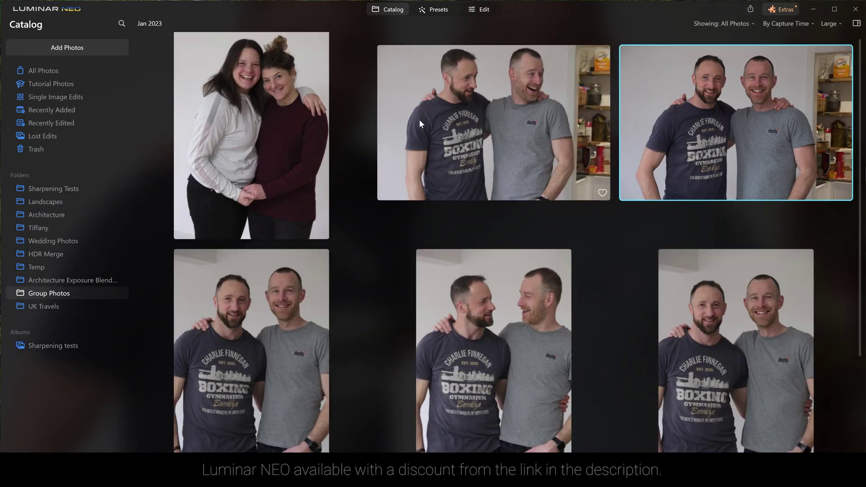
scroll(419, 119, "down", 5)
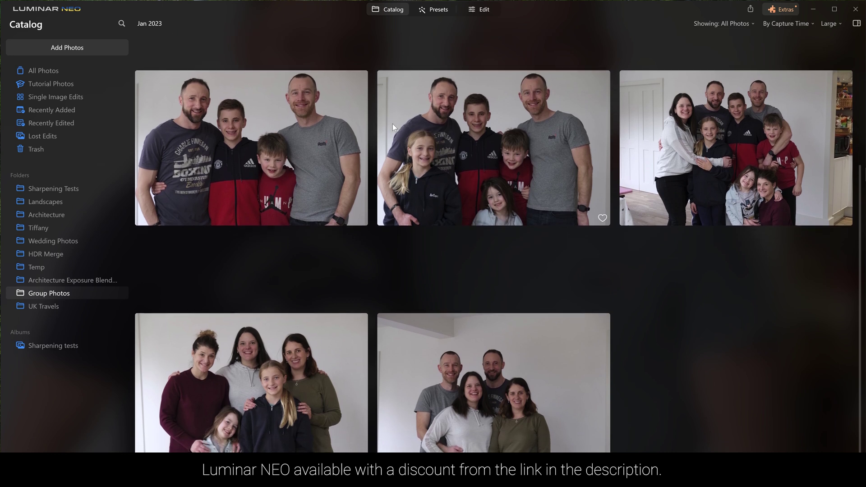
scroll(392, 124, "down", 1)
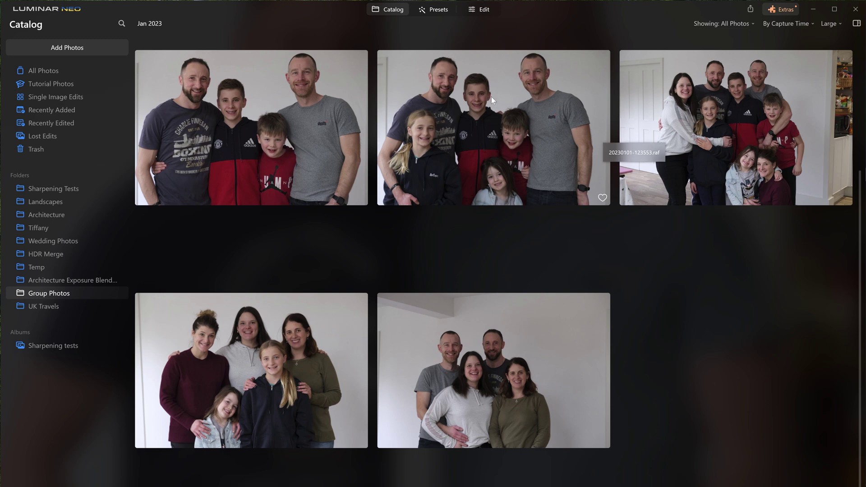
double_click(296, 66)
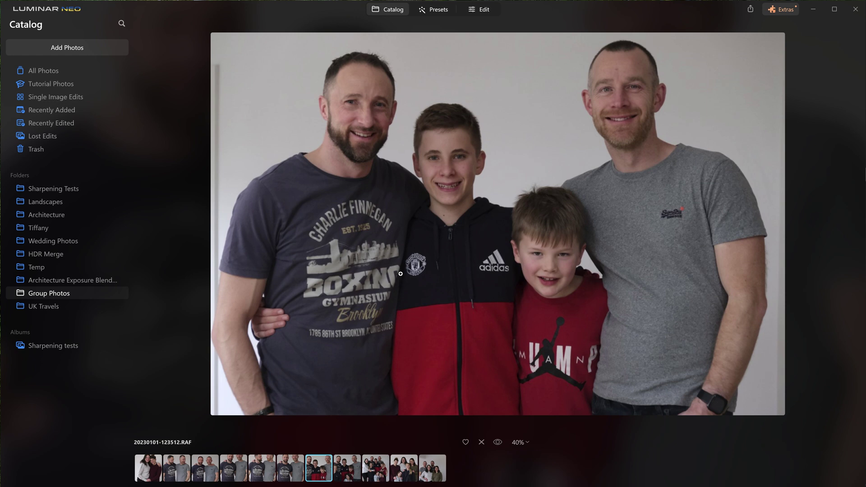
Open the eight-person group photo 20230101-123611.RAF for editing.
left_click(407, 477)
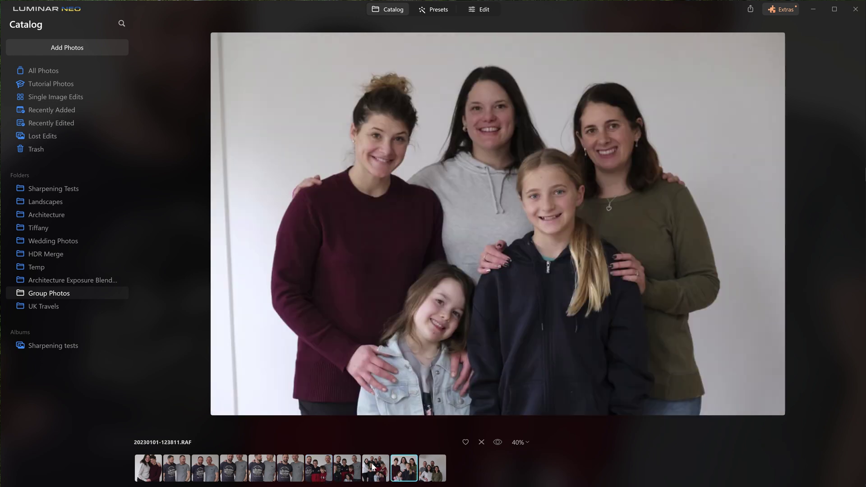
left_click(375, 469)
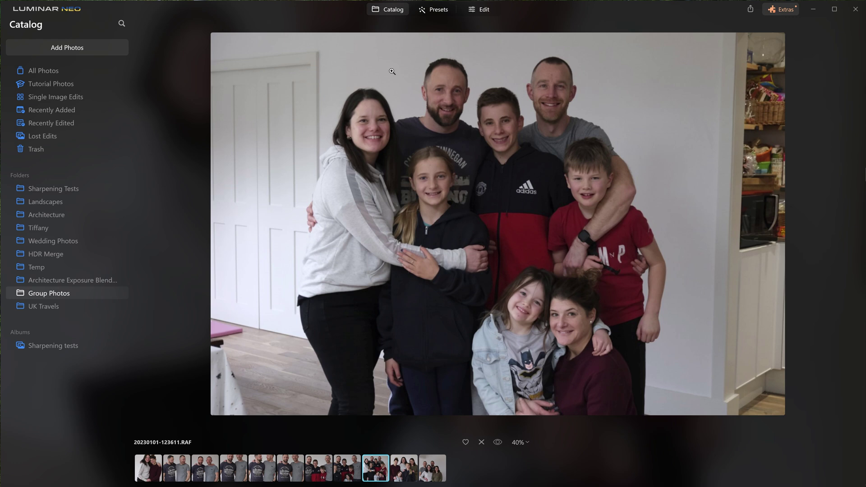
left_click(483, 17)
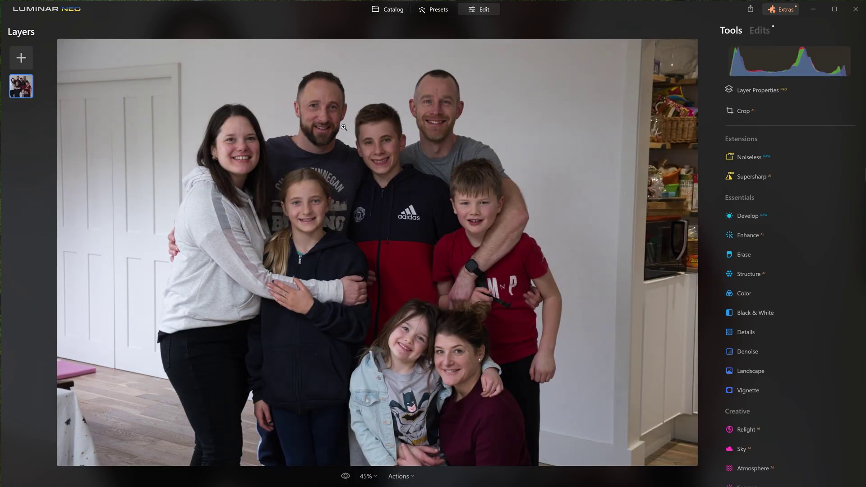
Examine the faces in the group photo for noise and sharpness at 100% and 300% magnification.
left_click(336, 109)
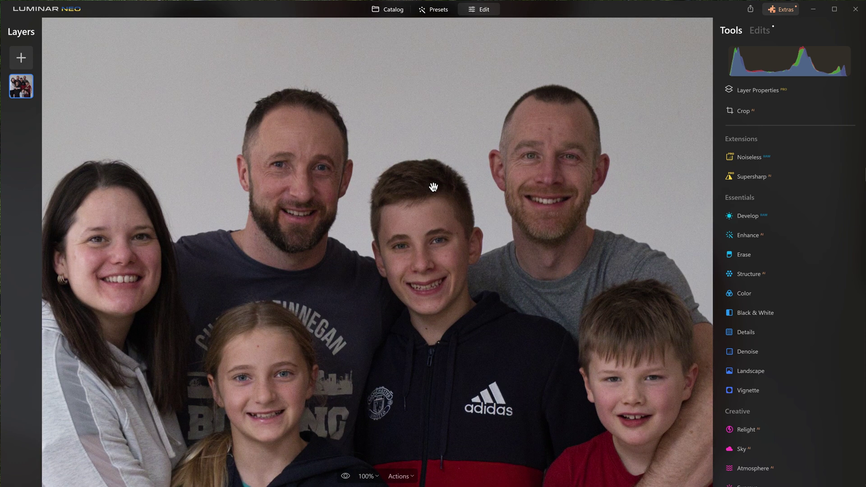
left_click(379, 478)
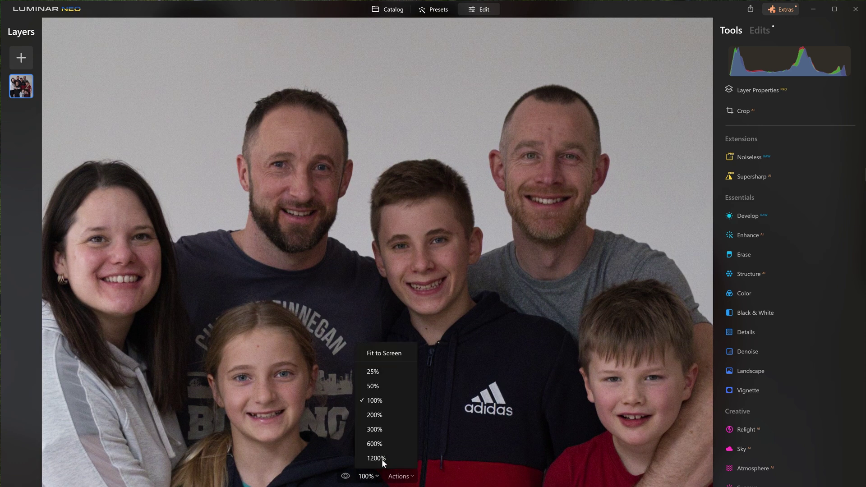
left_click(383, 426)
left_click_drag(284, 144, 565, 367)
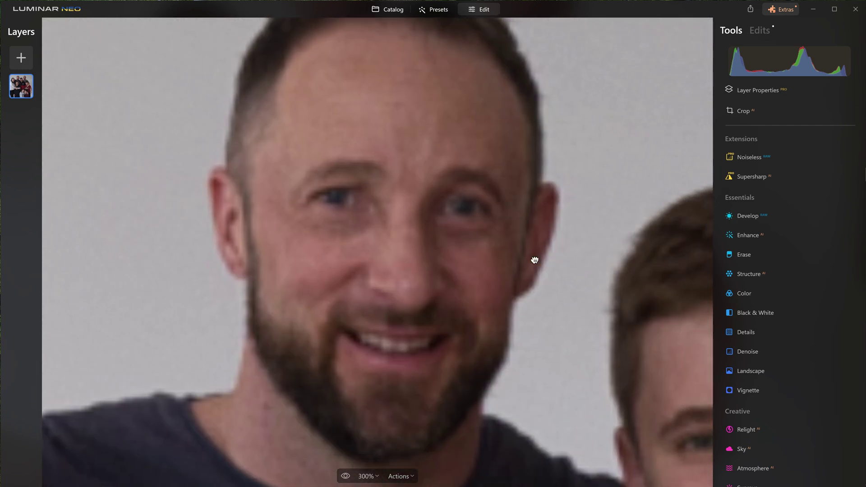
left_click_drag(535, 261, 323, 194)
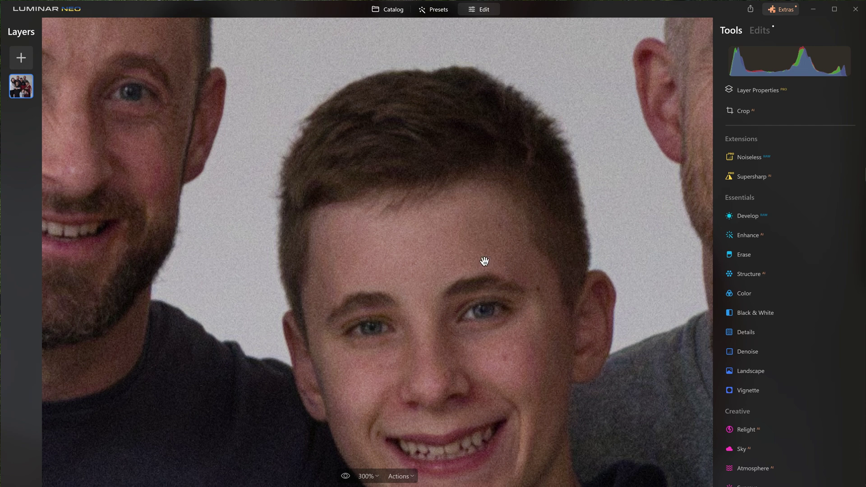
left_click_drag(410, 379, 442, 125)
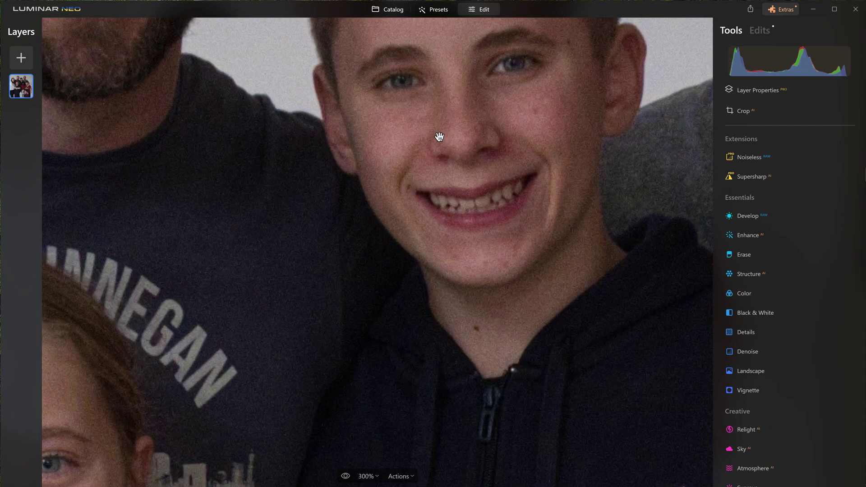
key("ctrl+0")
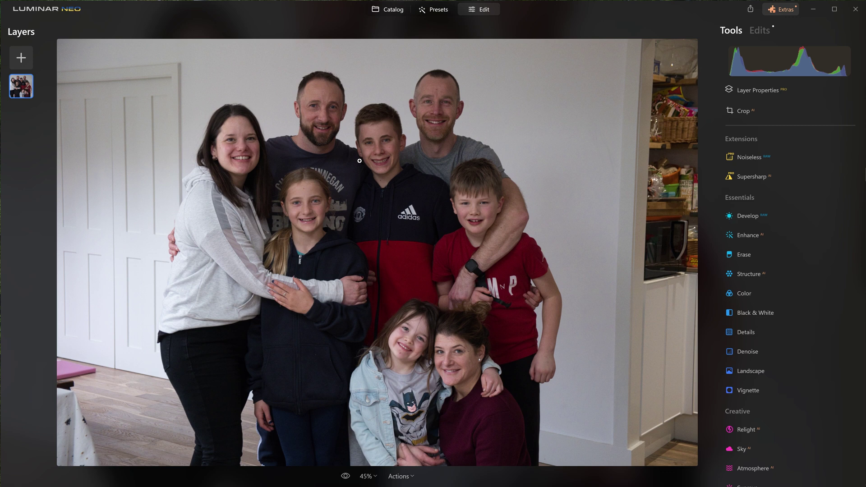
Reduce noise with Noiseless at the Middle level and sharpen the photo with Supersharp Universal at Middle.
left_click(751, 159)
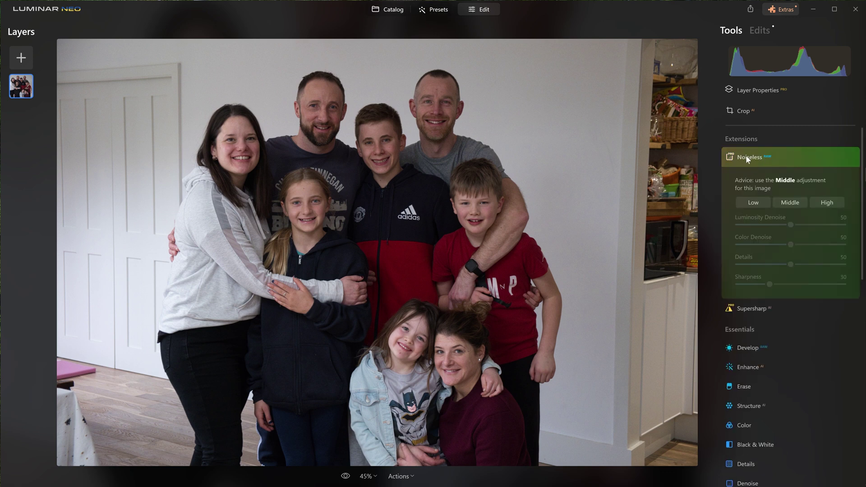
left_click(799, 202)
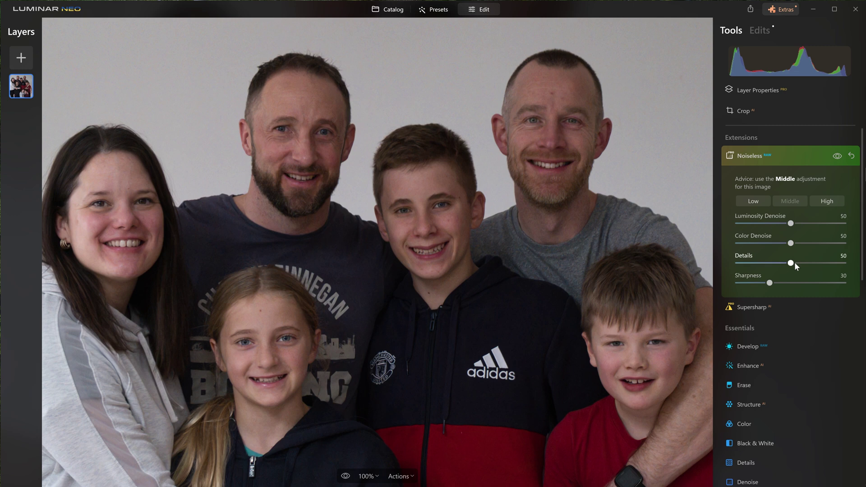
left_click_drag(791, 224, 811, 244)
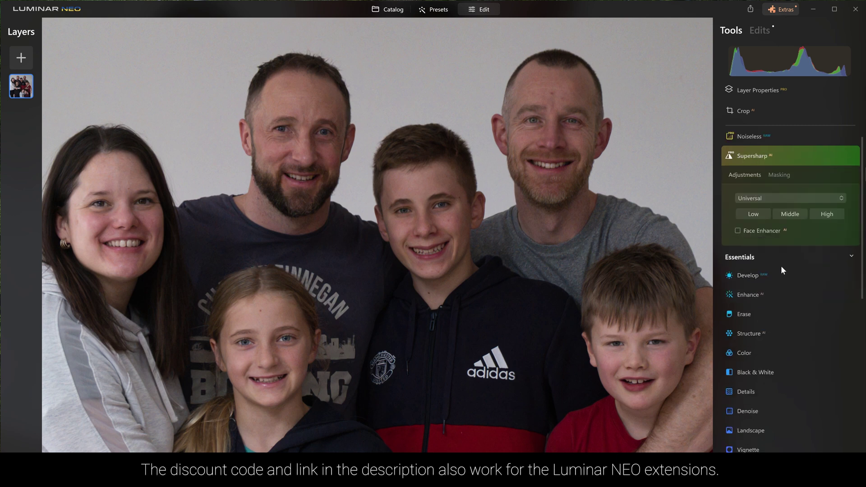
left_click(797, 215)
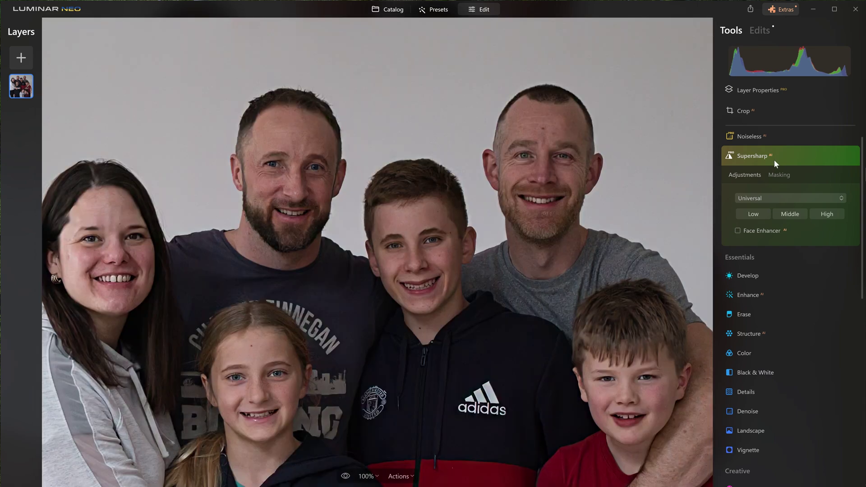
left_click(774, 159)
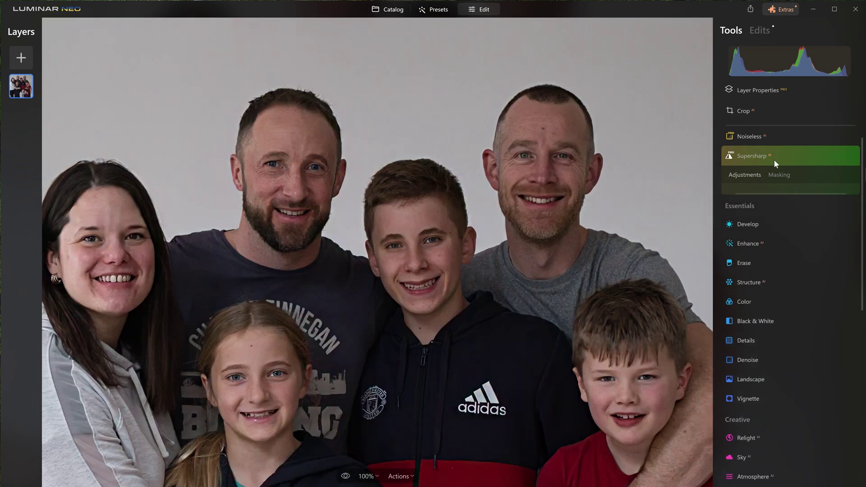
Reopen the photo's existing Develop RAW edit and set Sharpen to 36.
left_click(759, 32)
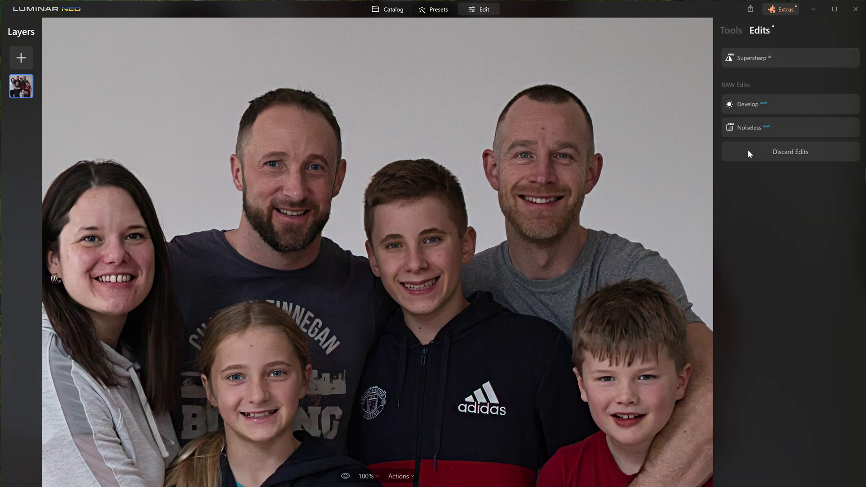
left_click(763, 104)
left_click(779, 310)
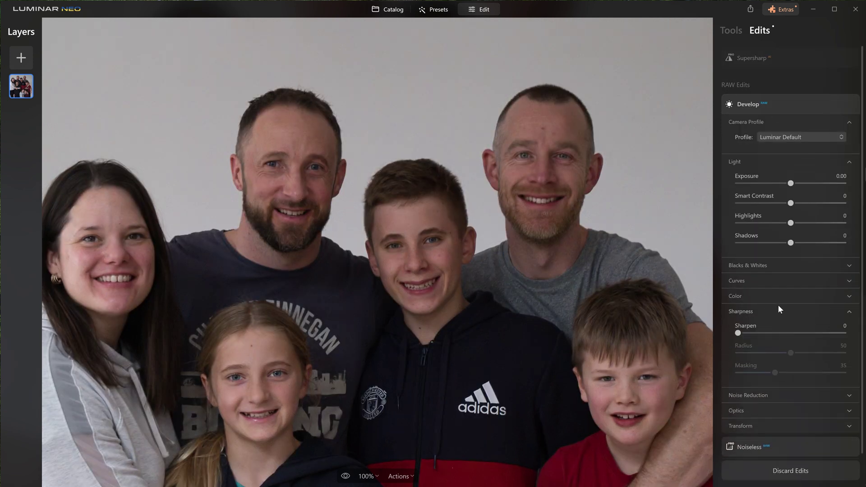
left_click(775, 395)
scroll(774, 390, "down", 2)
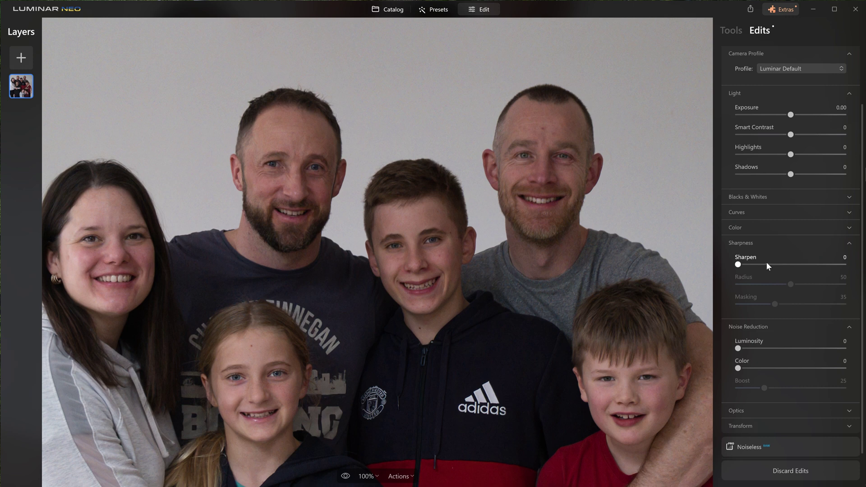
left_click_drag(738, 265, 775, 267)
Try Luminosity noise reduction at 37 in the Develop RAW edit and settle on 8.
left_click_drag(738, 348, 779, 351)
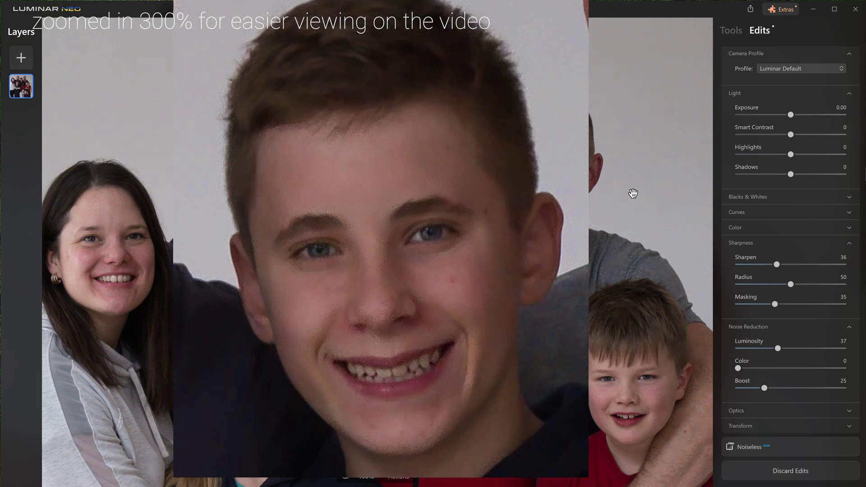
left_click_drag(778, 348, 748, 349)
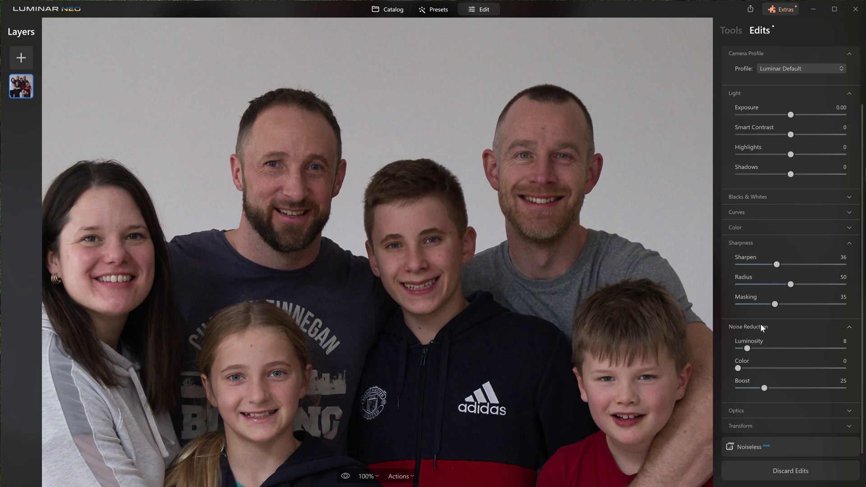
left_click(844, 349)
left_click(752, 349)
left_click_drag(751, 352, 748, 353)
Set the Develop RAW light values to Exposure 0.71, Highlights -11 and Shadows 9.
left_click(491, 244)
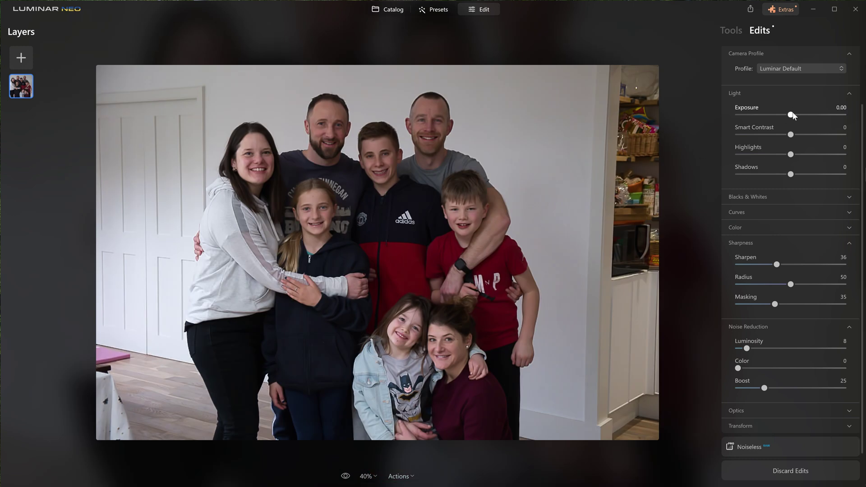
mouse_move(794, 116)
left_mouse_down()
mouse_move(806, 119)
mouse_move(798, 117)
left_mouse_up()
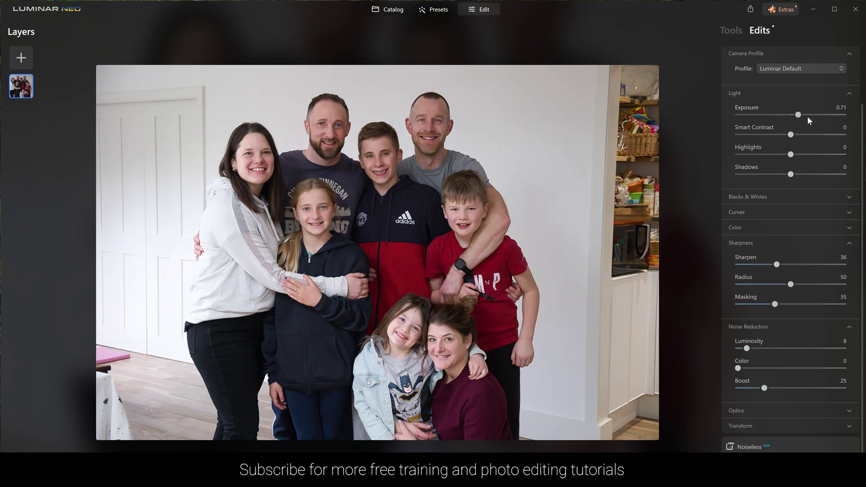
left_click_drag(790, 155, 781, 157)
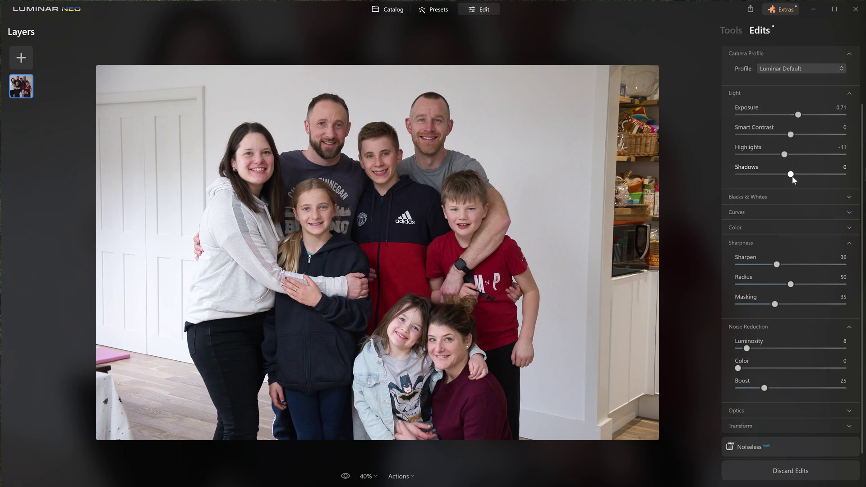
left_click_drag(794, 176, 797, 177)
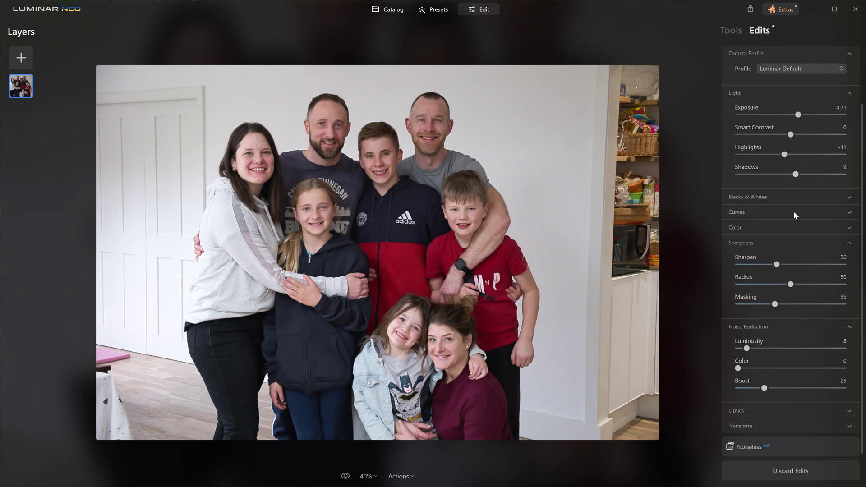
Add a new Develop adjustment to the photo with Exposure set to -0.51.
left_click(736, 31)
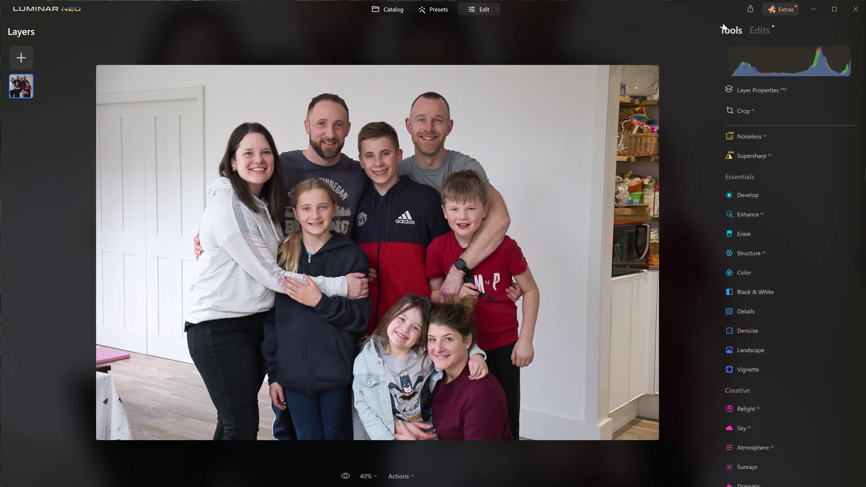
left_click(760, 194)
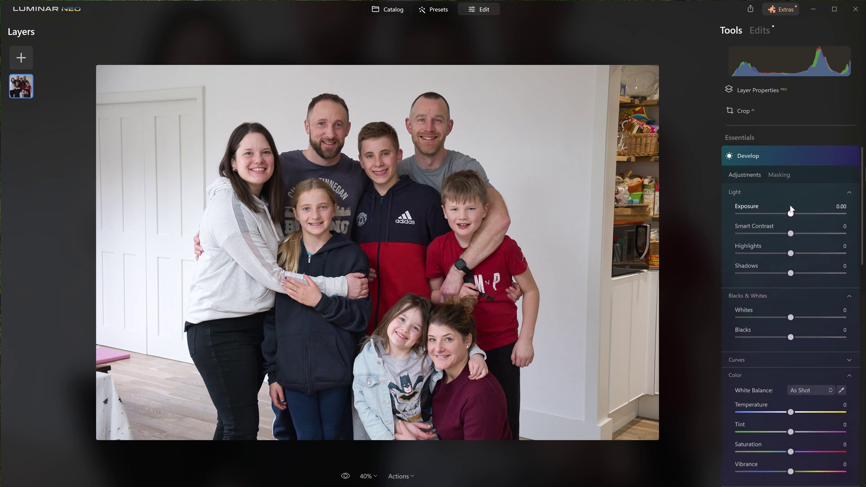
left_click_drag(791, 215, 784, 218)
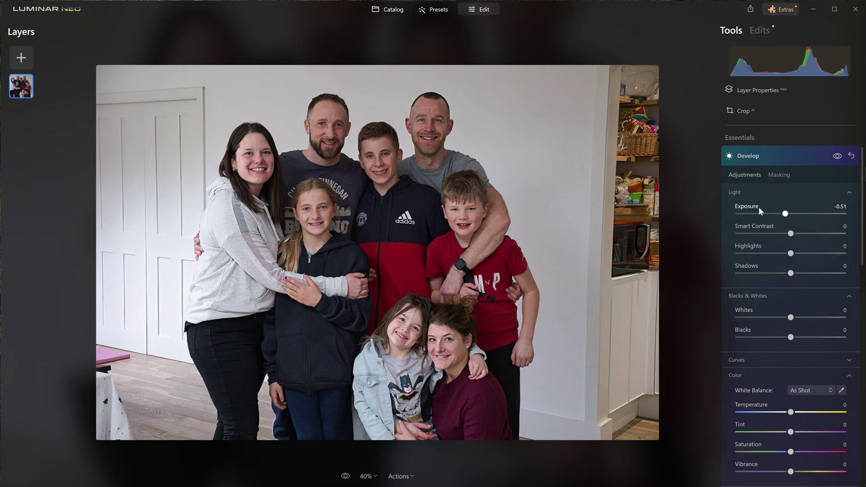
Brush the darkening Develop adjustment over the woman in the light hoodie using Softness 100, Strength 48 and Size 226.
left_click(771, 174)
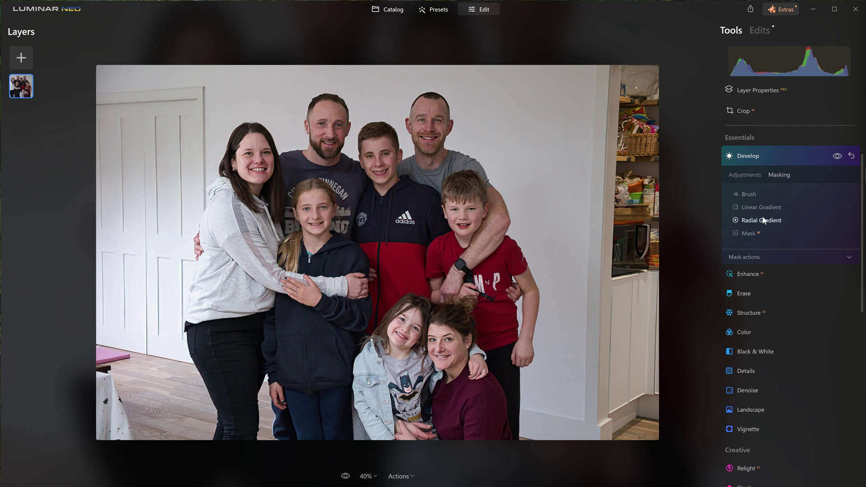
left_click(758, 191)
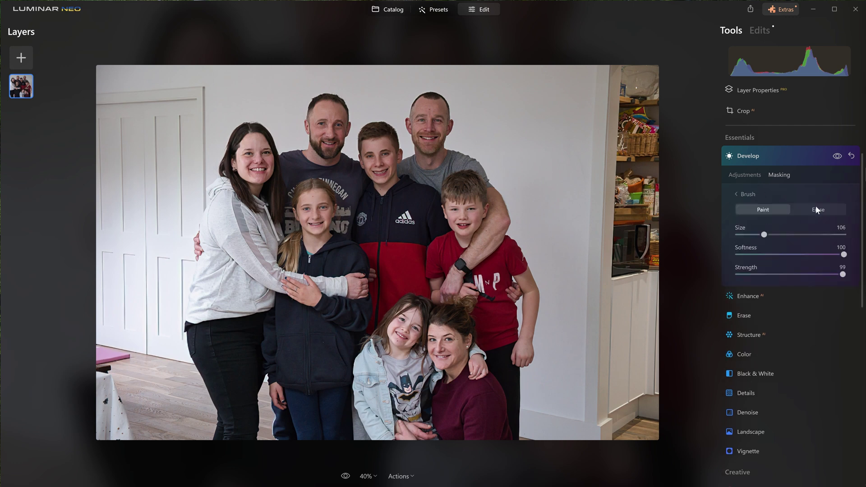
left_click(789, 274)
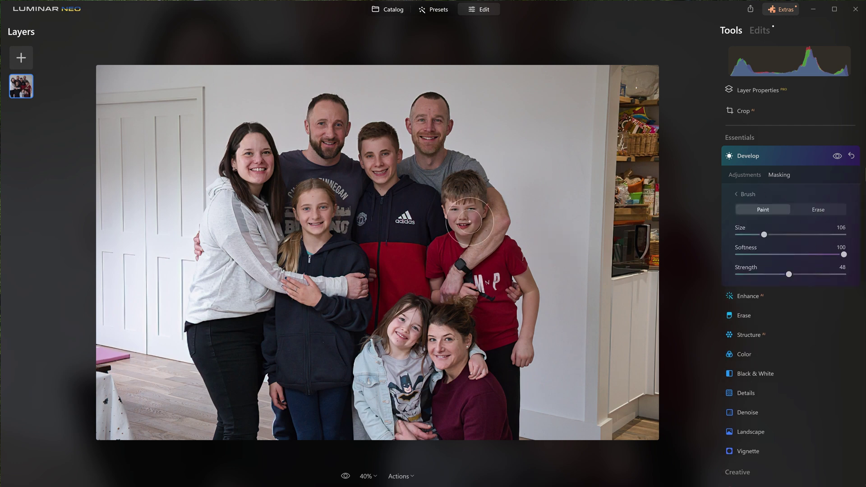
key("bracketright")
key("bracketright")
key("bracketright")
key("bracketright")
key("bracketright")
key("bracketright")
key("bracketright")
key("bracketright")
key("bracketright")
key("bracketright")
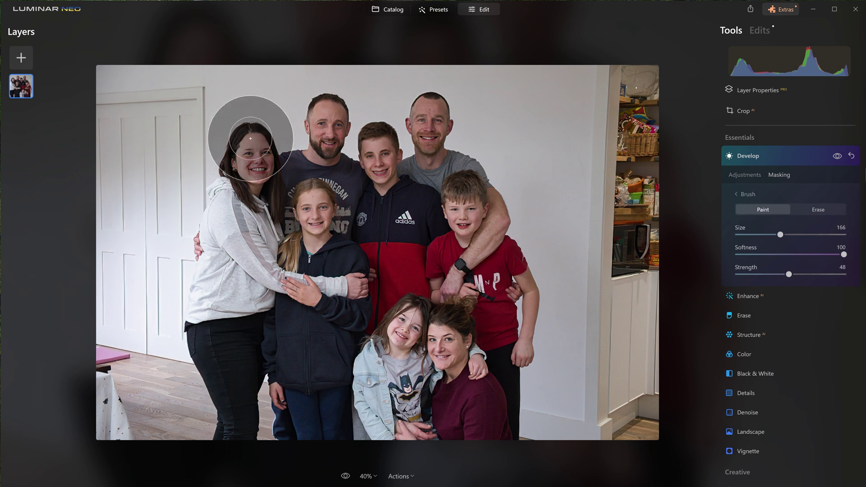
left_click_drag(248, 130, 178, 266)
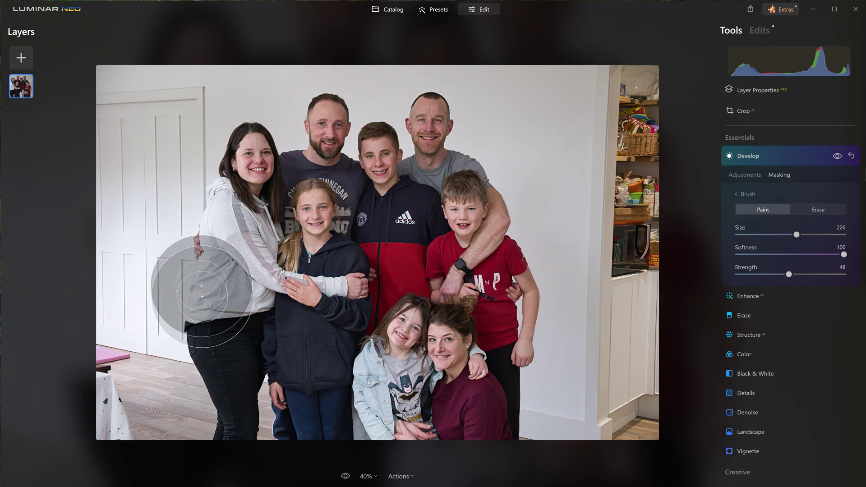
left_click(786, 158)
Add another Develop adjustment to the photo with Exposure 0.21 and Shadows 29.
left_click(754, 159)
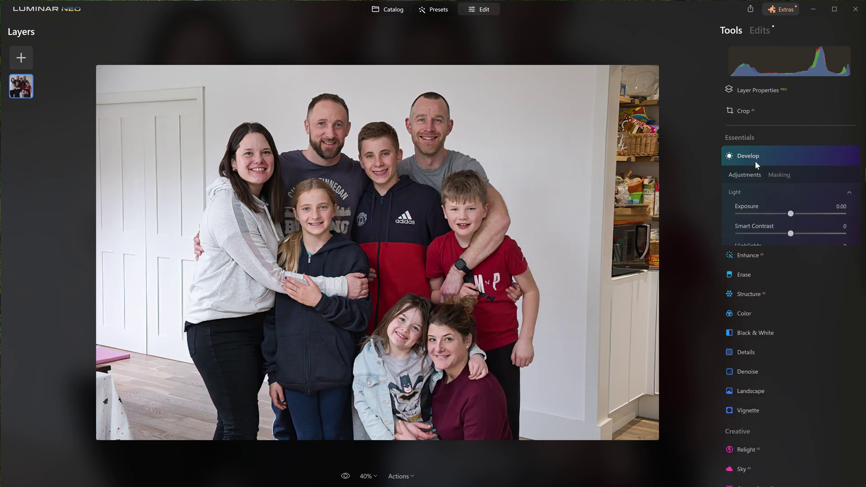
left_click_drag(792, 216, 794, 217)
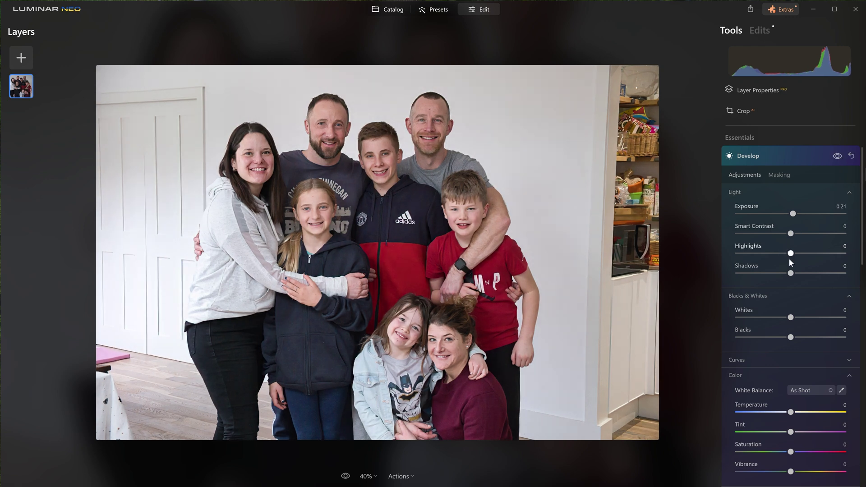
left_click_drag(791, 273, 808, 272)
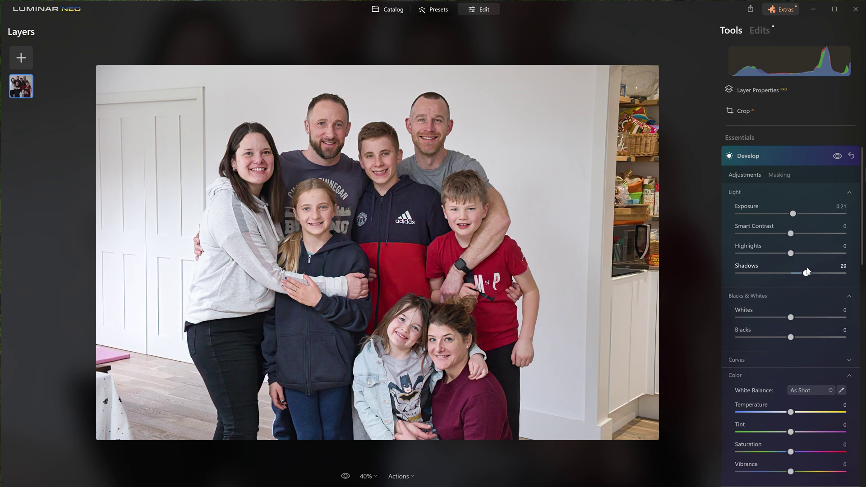
Brush the brightening Develop adjustment over the family at Size 226 and Strength 48, and compare the photo with its original.
left_click(781, 175)
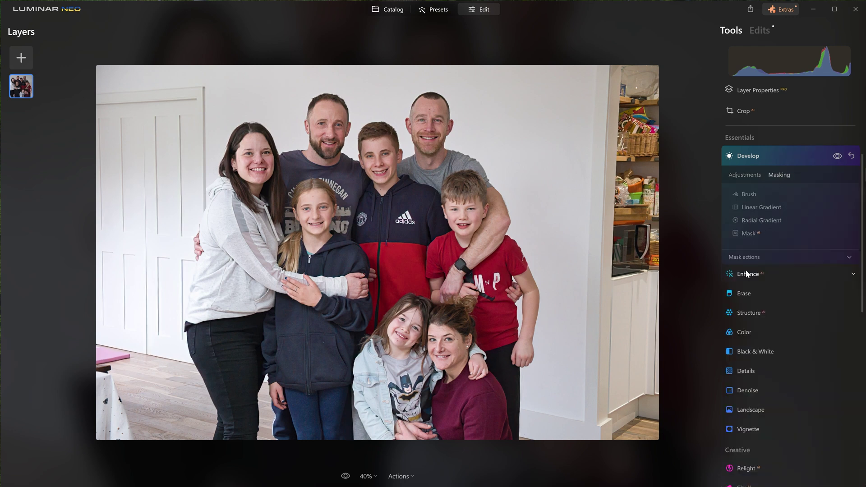
left_click(751, 195)
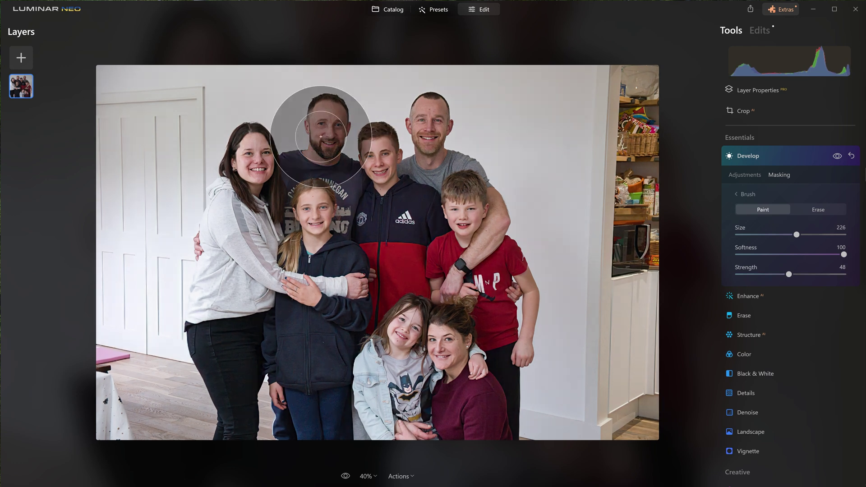
mouse_move(319, 126)
left_mouse_down()
mouse_move(306, 157)
mouse_move(337, 97)
left_mouse_up()
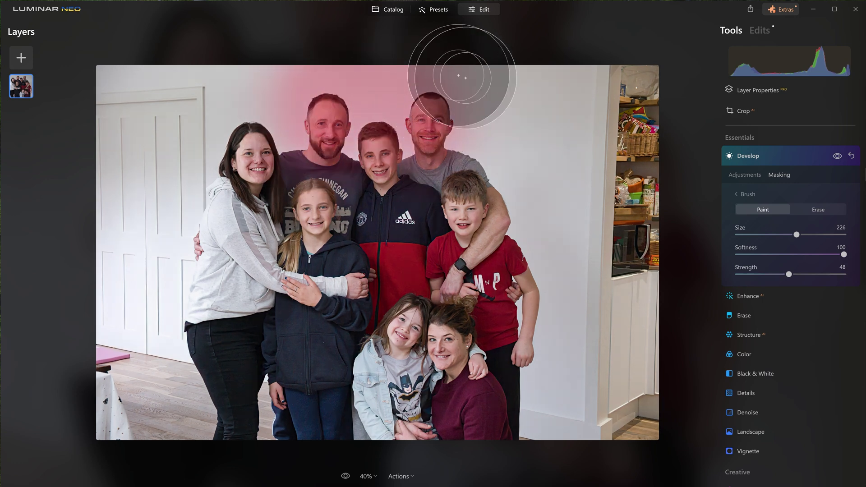
mouse_move(400, 203)
left_mouse_down()
mouse_move(394, 232)
mouse_move(376, 216)
left_mouse_up()
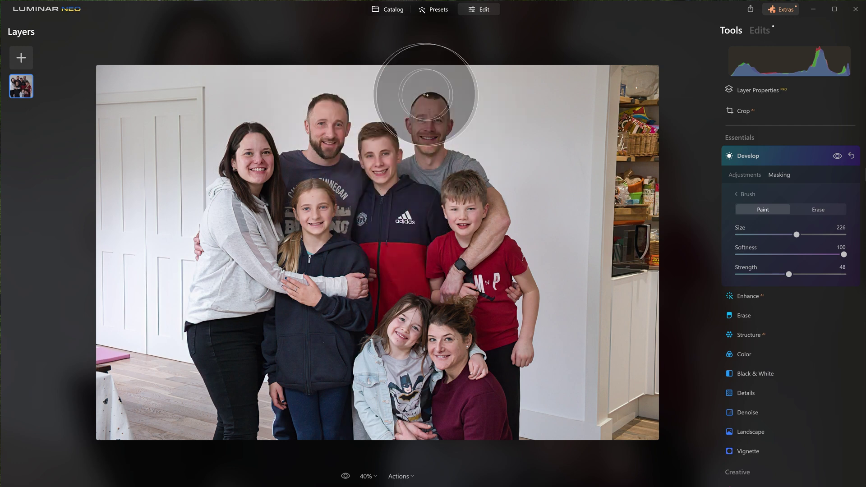
mouse_move(326, 107)
left_mouse_down()
mouse_move(396, 87)
mouse_move(447, 104)
left_mouse_up()
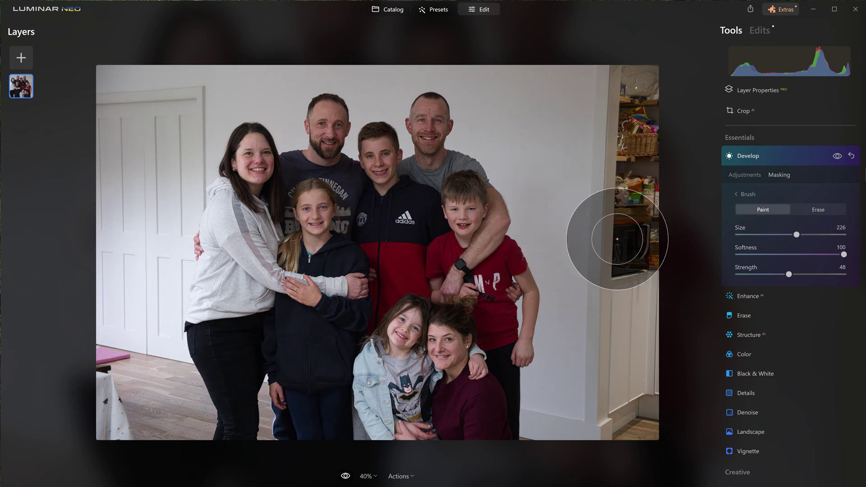
key("backslash")
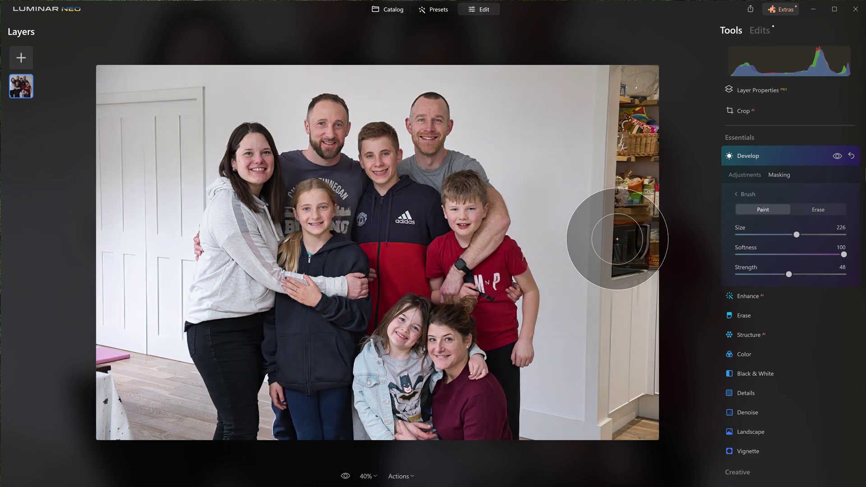
key("backslash")
key("backslash")
left_click(773, 154)
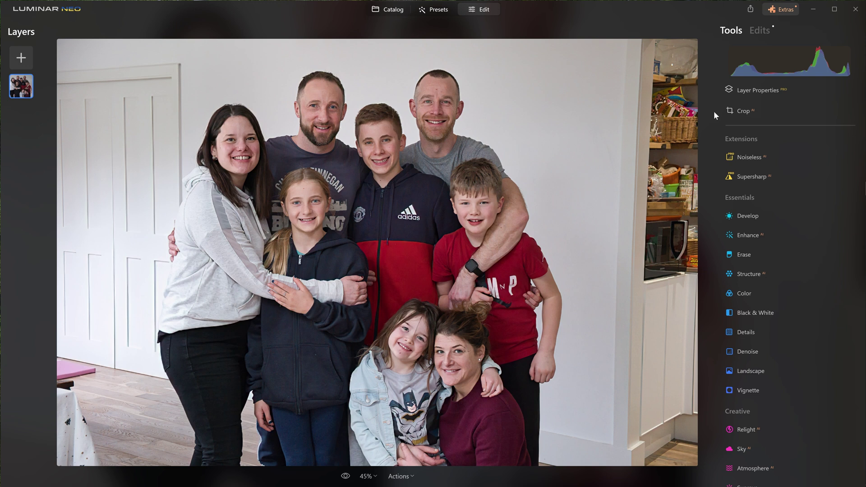
Remove the background around the main object from the photo layer's mask with Background Removal.
left_click(746, 89)
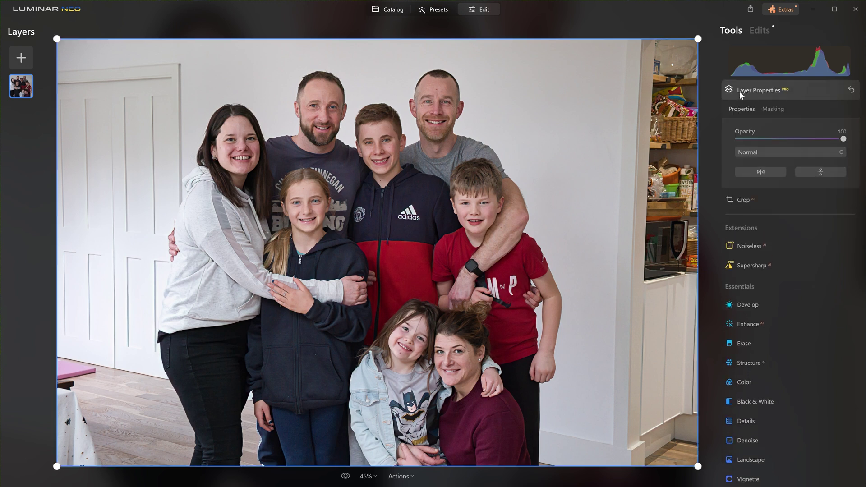
left_click(777, 110)
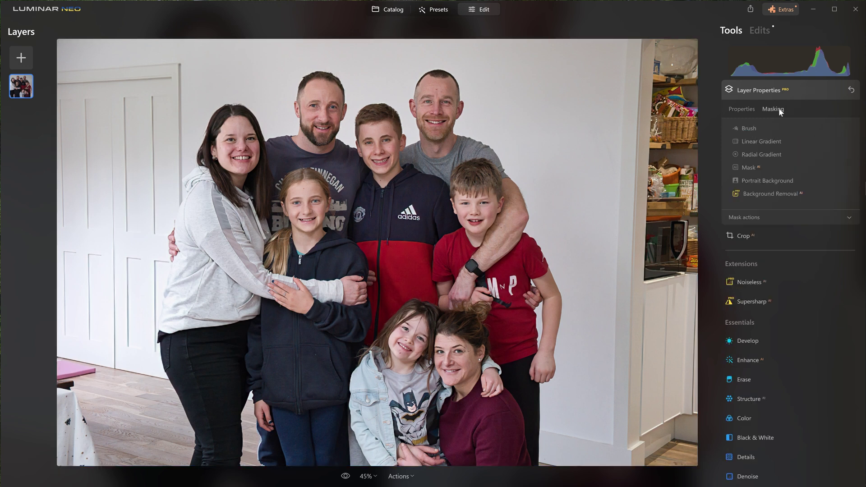
left_click(773, 193)
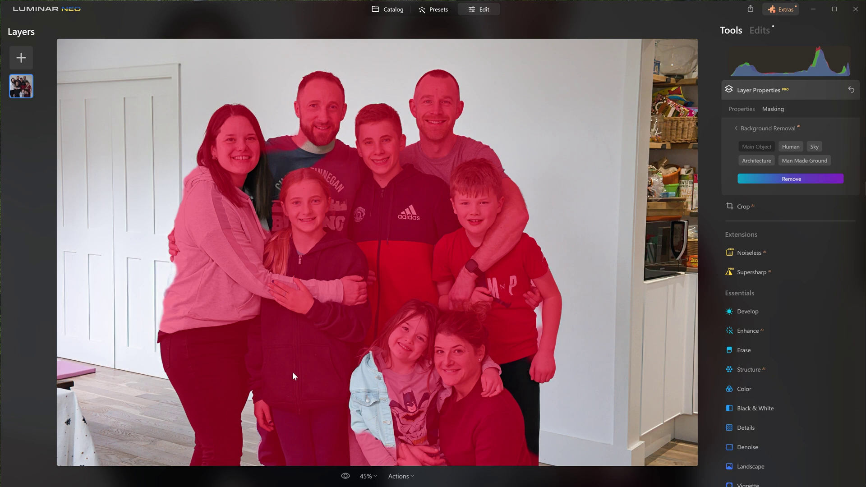
left_click(740, 180)
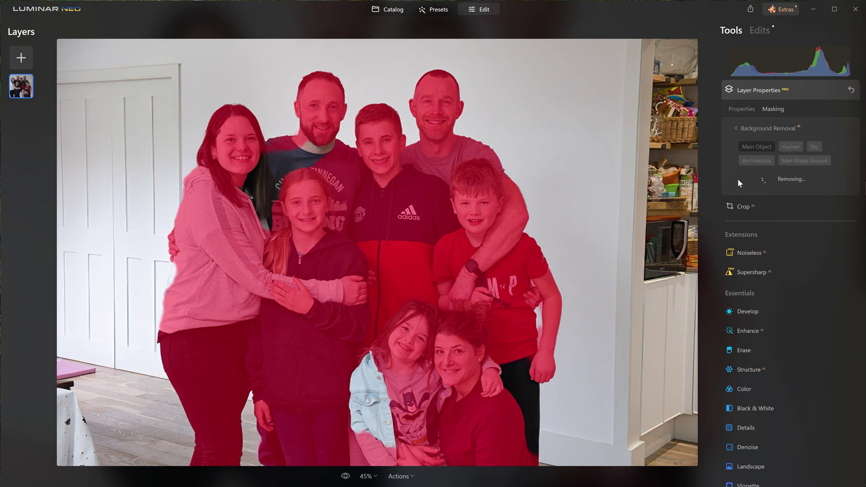
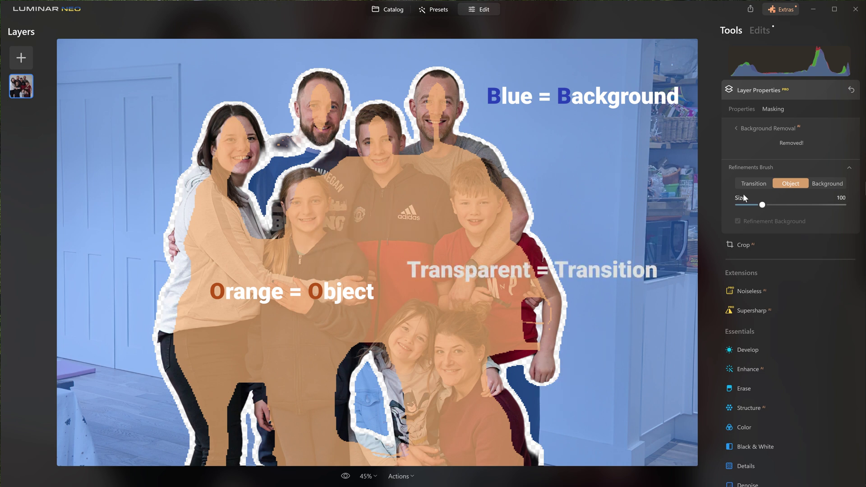
Mark the bearded man's neck and shirt and the woman's light hoodie as Object with a Size 40 refinement brush.
left_click(319, 144)
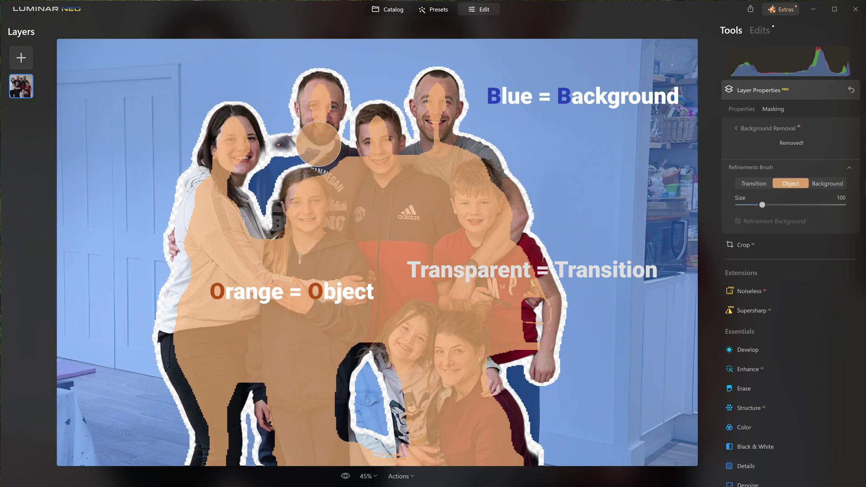
key("bracketleft")
key("bracketleft")
key("bracketleft")
key("bracketleft")
key("bracketleft")
key("bracketleft")
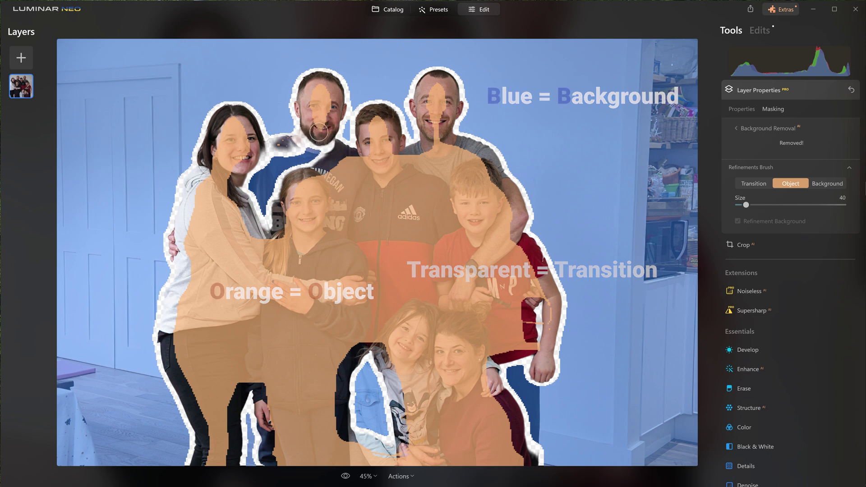
mouse_move(317, 136)
left_mouse_down()
mouse_move(237, 165)
mouse_move(239, 221)
mouse_move(242, 175)
mouse_move(297, 166)
mouse_move(293, 160)
mouse_move(276, 225)
mouse_move(249, 186)
mouse_move(262, 249)
mouse_move(280, 191)
mouse_move(287, 212)
mouse_move(338, 161)
mouse_move(304, 220)
mouse_move(336, 242)
left_mouse_up()
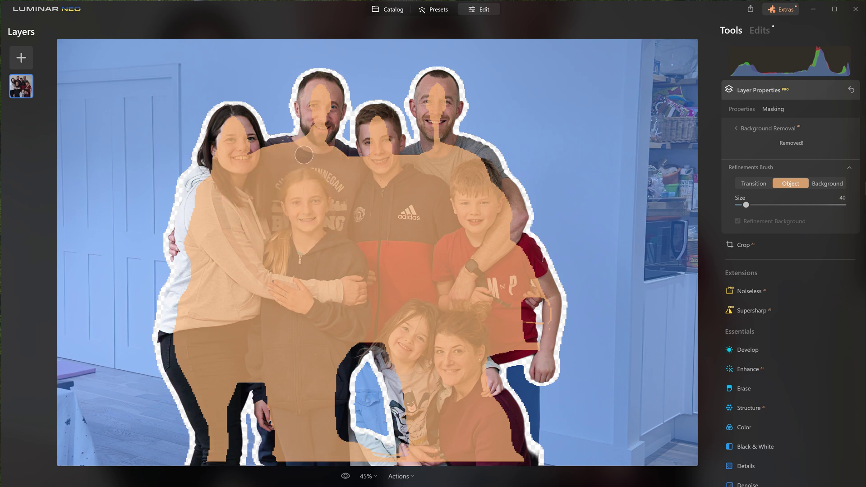
mouse_move(215, 184)
left_mouse_down()
mouse_move(186, 232)
mouse_move(182, 283)
mouse_move(195, 247)
mouse_move(201, 263)
mouse_move(189, 321)
left_mouse_up()
Mark the small girl's denim jacket and the crouching woman's back and sleeve as Object with a Size 112 refinement brush.
key("bracketright")
key("bracketright")
key("bracketright")
key("bracketright")
mouse_move(371, 357)
left_mouse_down()
mouse_move(394, 375)
mouse_move(379, 366)
mouse_move(374, 394)
left_mouse_up()
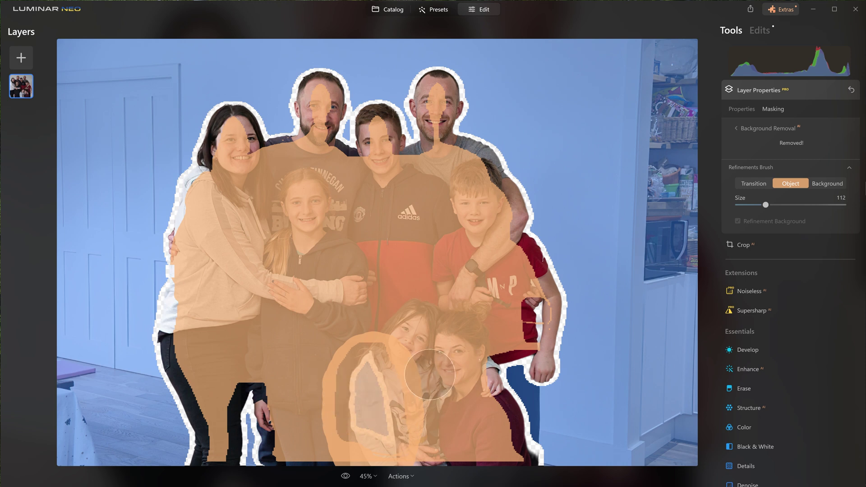
mouse_move(500, 346)
left_mouse_down()
mouse_move(508, 404)
mouse_move(502, 462)
left_mouse_up()
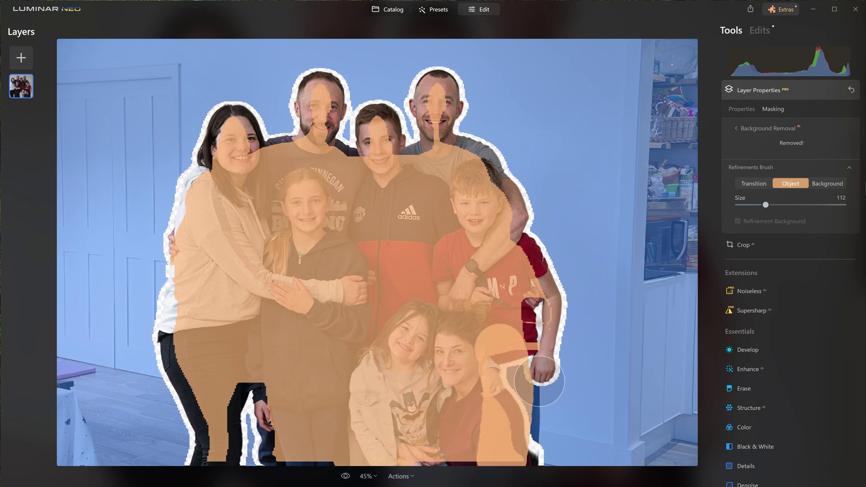
Paint the gap between the red-shirted boy's torso and arm as Transition with a Size 28 refinement brush.
left_click(754, 183)
left_click_drag(766, 205, 747, 204)
scroll(538, 350, "up", 3)
scroll(538, 350, "up", 5)
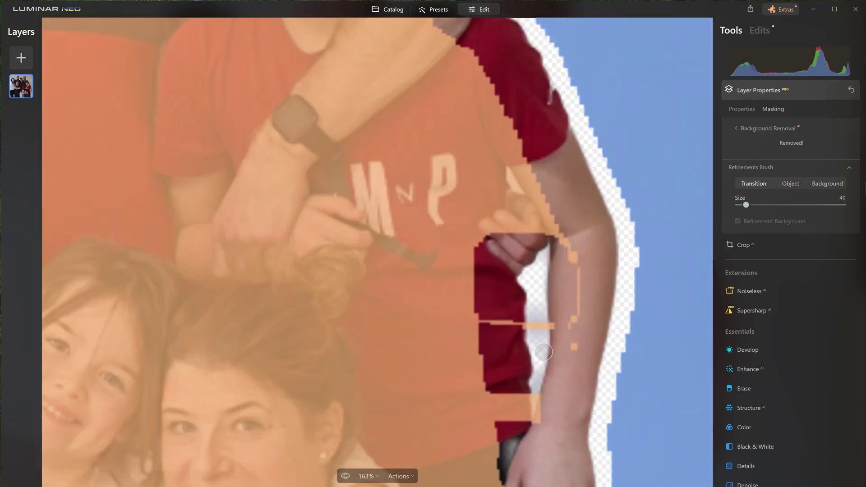
scroll(547, 193, "down", 1)
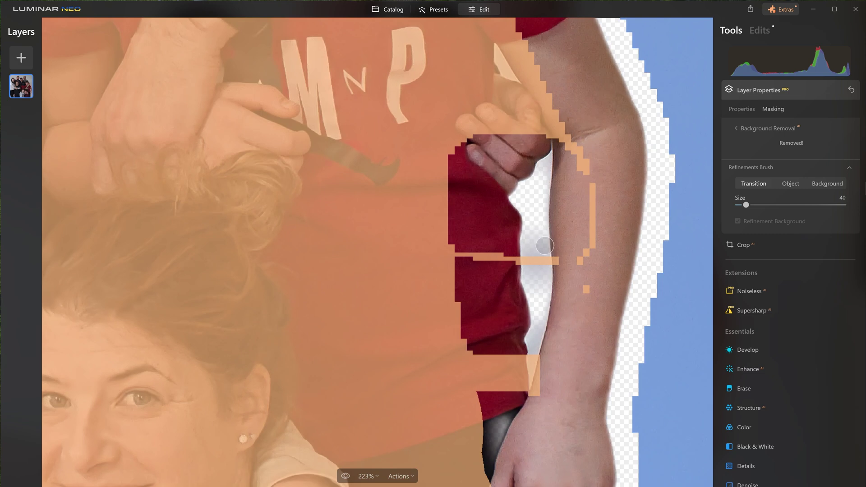
key("bracketleft")
key("bracketleft")
key("bracketleft")
mouse_move(540, 198)
left_mouse_down()
mouse_move(539, 272)
mouse_move(556, 257)
mouse_move(560, 273)
mouse_move(528, 269)
mouse_move(533, 259)
mouse_move(521, 264)
mouse_move(559, 288)
left_mouse_up()
mouse_move(540, 340)
left_mouse_down()
mouse_move(532, 397)
mouse_move(542, 388)
mouse_move(533, 361)
mouse_move(536, 386)
left_mouse_up()
Mark the red-shirted boy's arm and the trousers beside his hand as Object with a Size 76 refinement brush.
left_click(791, 183)
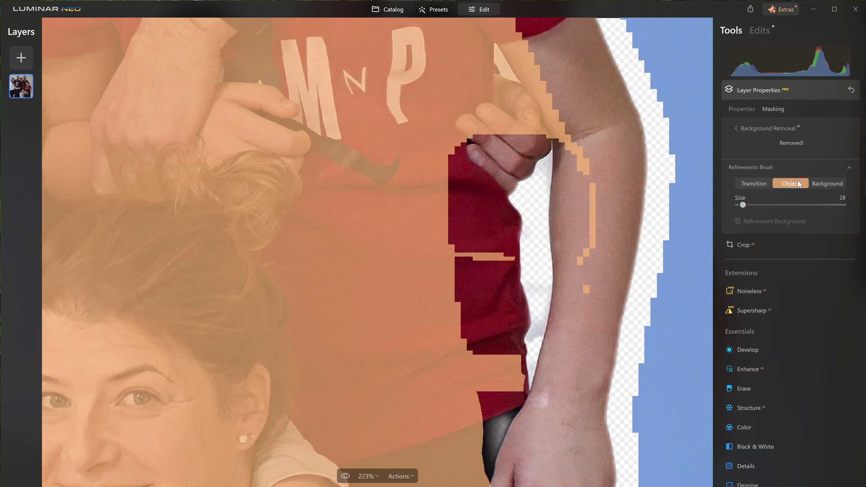
key("bracketright")
key("bracketright")
key("bracketright")
key("bracketright")
key("bracketright")
mouse_move(574, 106)
left_mouse_down()
mouse_move(595, 138)
mouse_move(602, 248)
mouse_move(554, 435)
mouse_move(499, 451)
mouse_move(508, 432)
mouse_move(486, 479)
left_mouse_up()
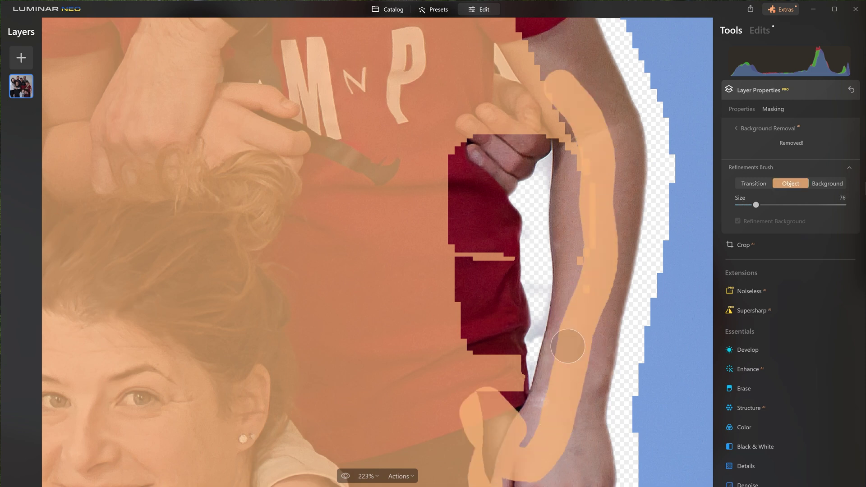
Paint the gap beside the boy's arm as Background with a Size 76 refinement brush and apply the background removal.
left_click(824, 183)
scroll(539, 287, "up", 5)
left_click_drag(546, 279, 542, 363)
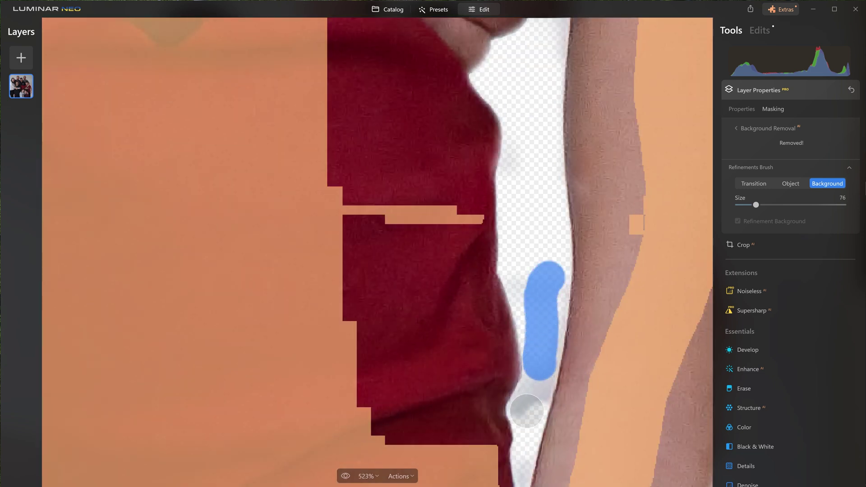
left_click_drag(527, 410, 537, 382)
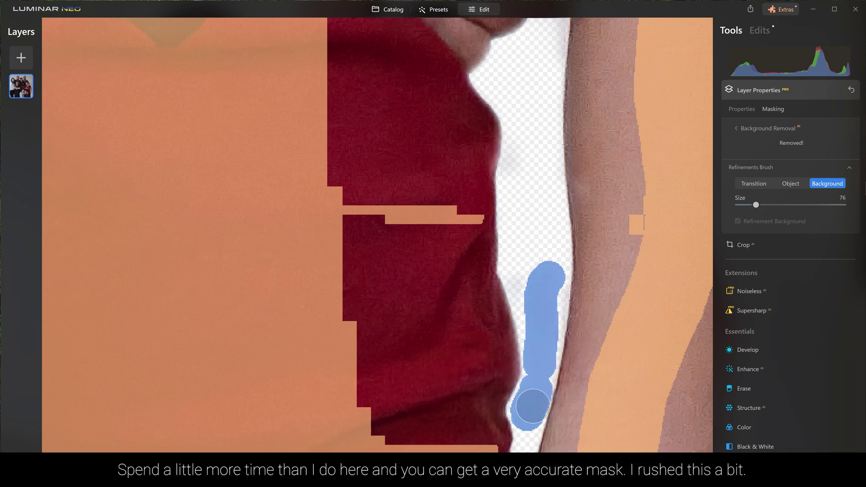
scroll(537, 382, "down", 3)
scroll(537, 405, "down", 5)
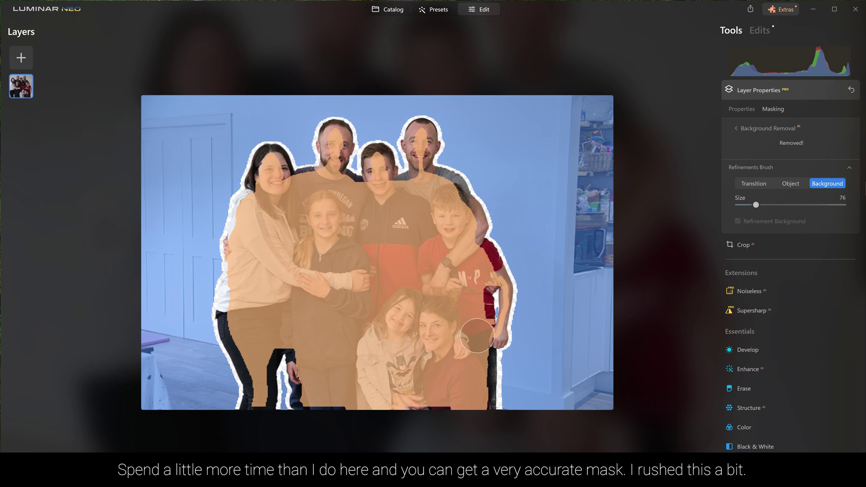
left_click(743, 128)
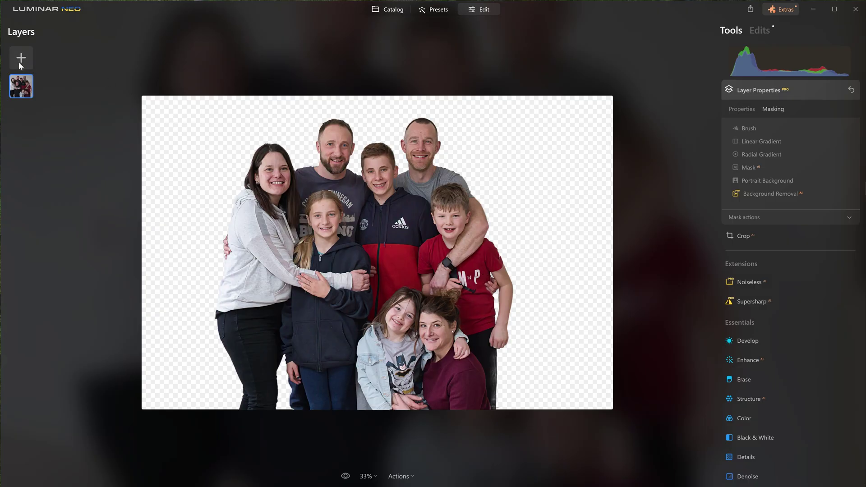
Start adding a new layer above the family cutout.
left_click(18, 61)
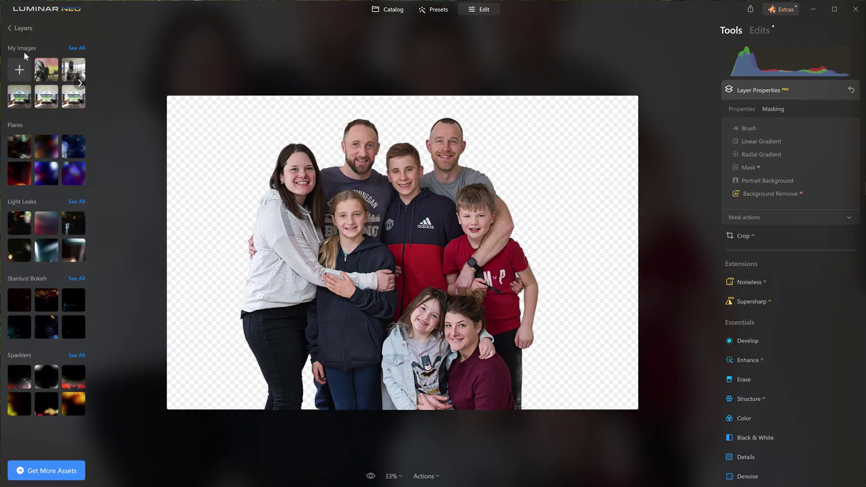
left_click(18, 75)
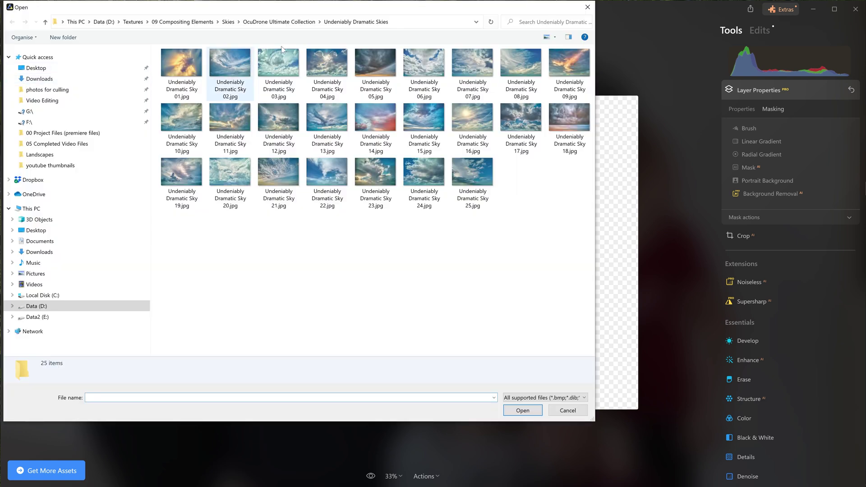
left_click_drag(444, 11, 491, 57)
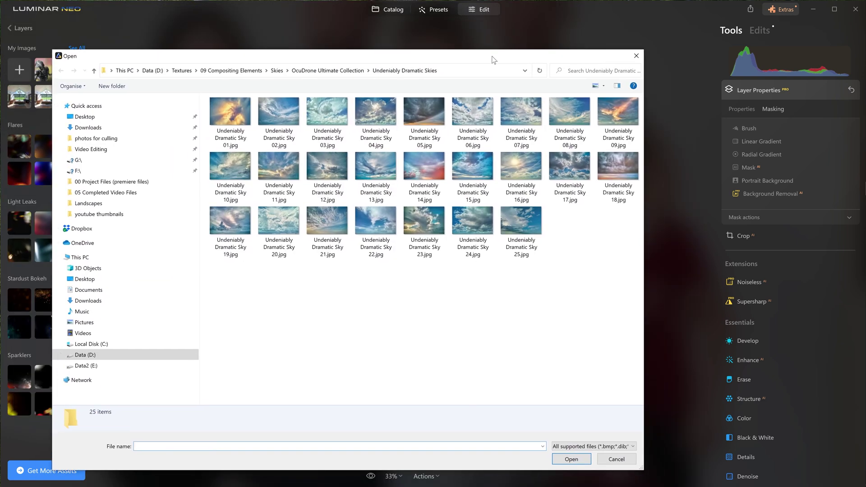
left_click(635, 52)
Add the plain dusky red image from the saved images as a new layer at 100 opacity.
left_click(80, 83)
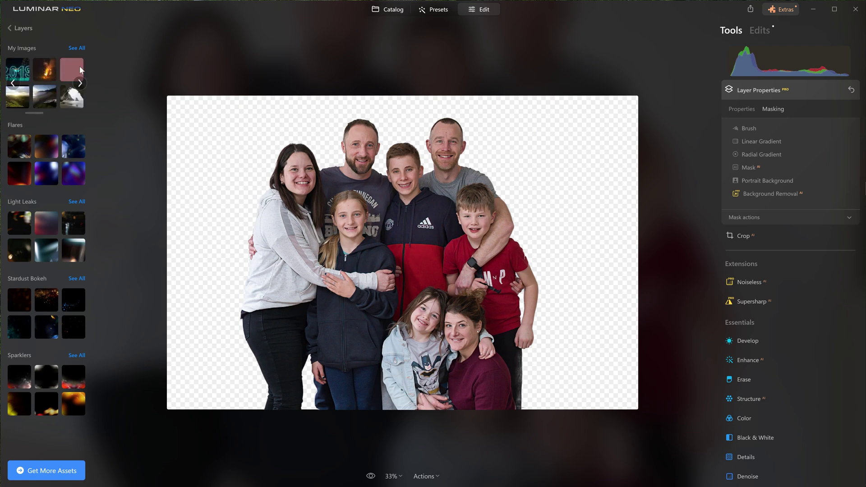
left_click(71, 70)
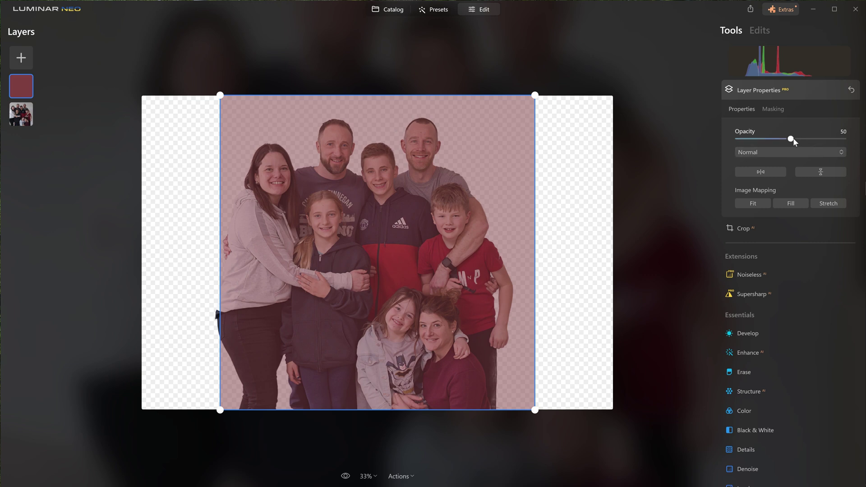
left_click_drag(802, 140, 843, 139)
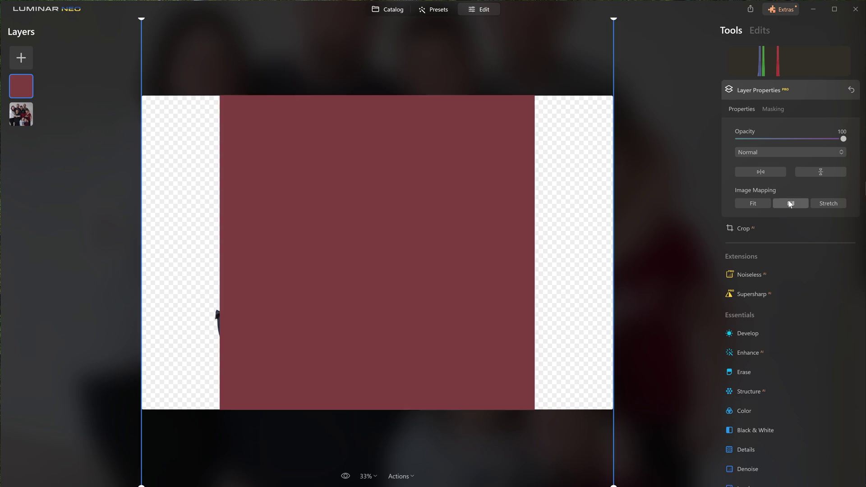
Stretch the red layer to cover the whole canvas and move it beneath the family cutout.
left_click(793, 204)
left_click(820, 206)
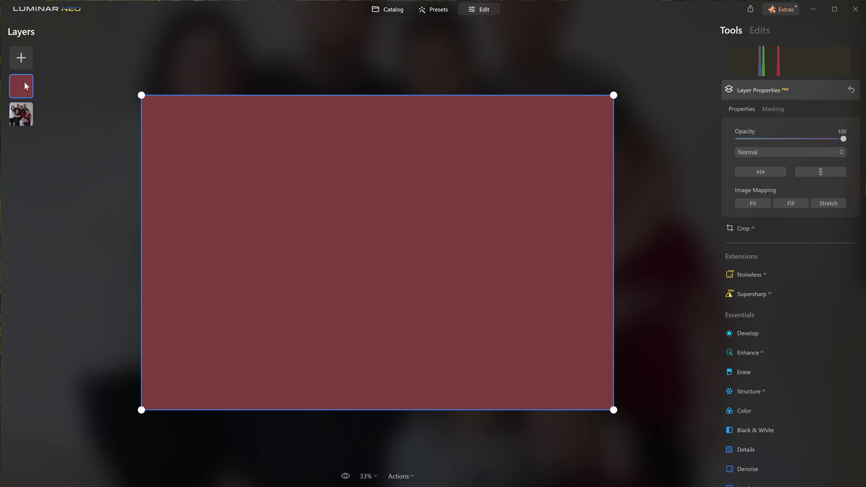
left_click_drag(26, 90, 25, 115)
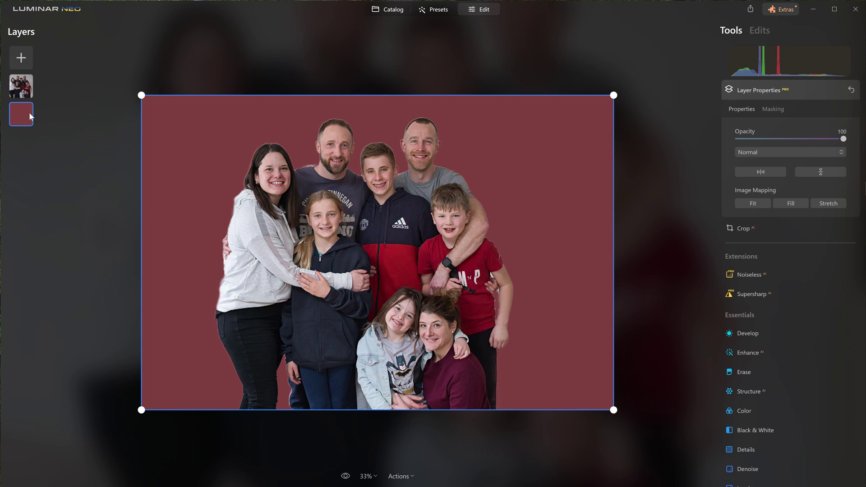
Set the red background layer's Develop saturation to -100 and its exposure to 3.85.
scroll(310, 161, "up", 2)
scroll(265, 133, "up", 2)
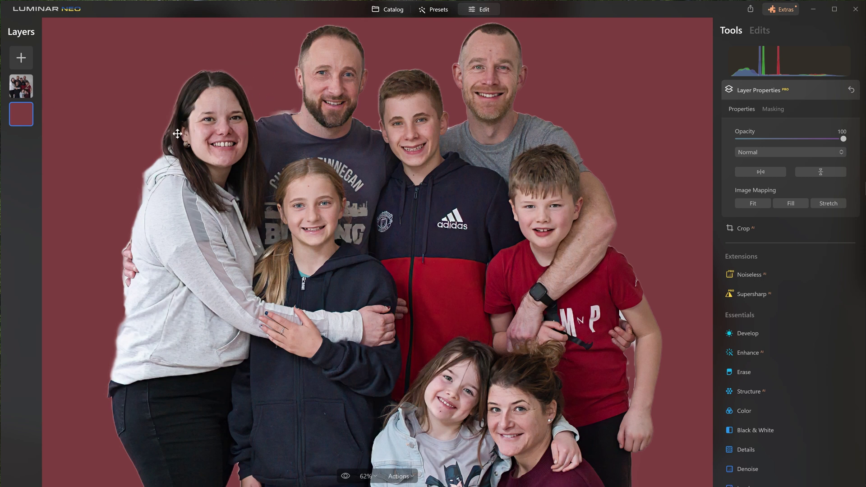
scroll(545, 172, "down", 2)
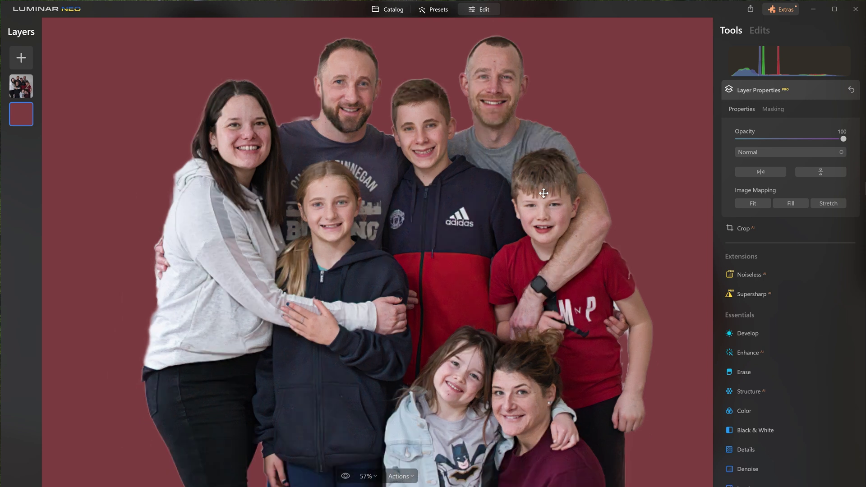
scroll(544, 193, "down", 1)
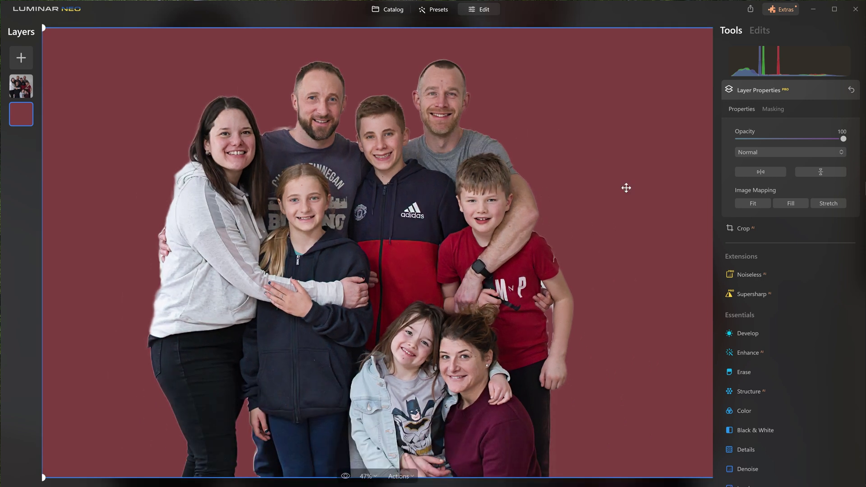
left_click(787, 94)
left_click(754, 217)
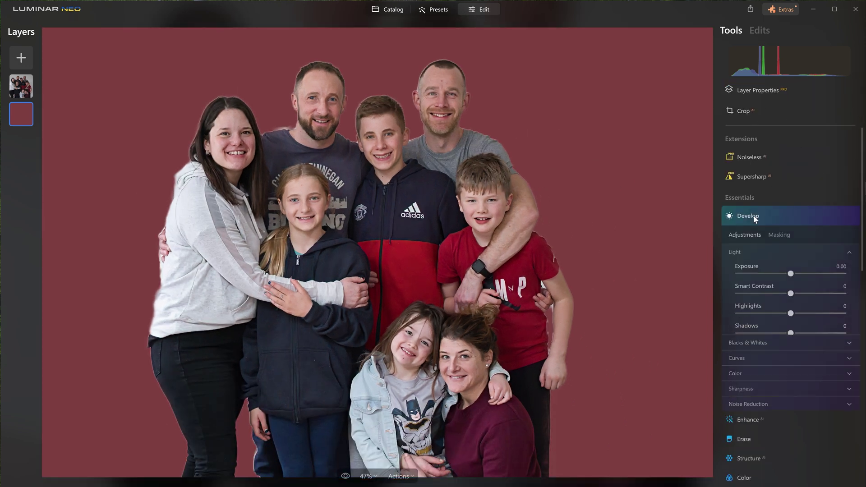
scroll(787, 269, "down", 1)
left_click(767, 323)
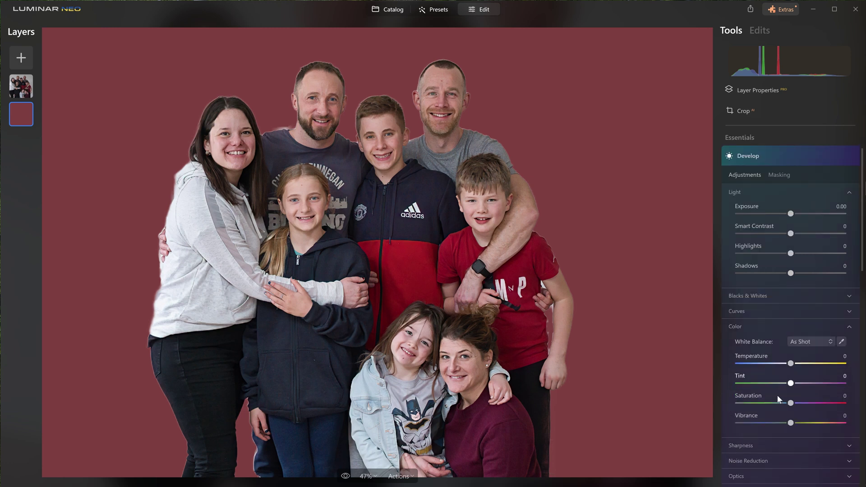
left_click_drag(792, 404, 730, 405)
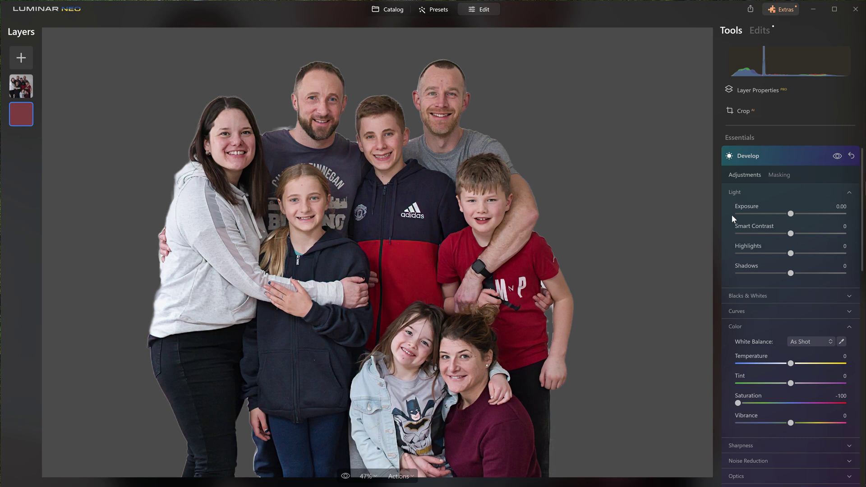
left_click_drag(792, 217, 827, 216)
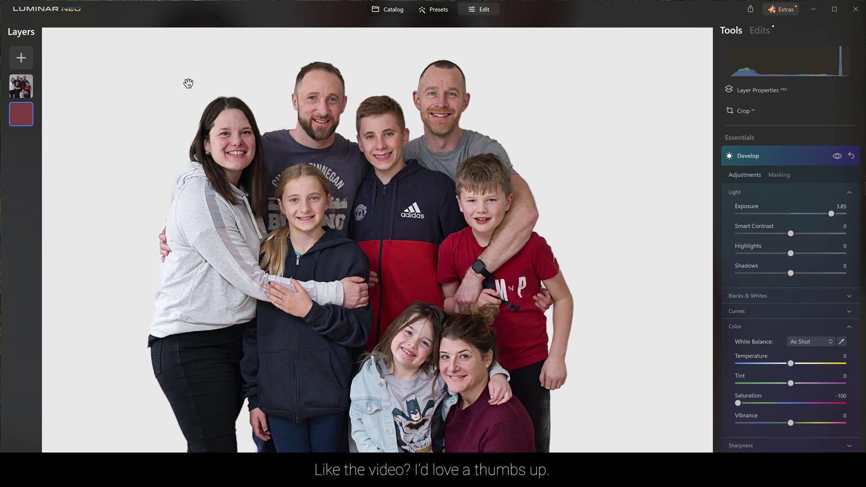
Add the grey textured backdrop from the saved images as a new layer.
left_click(20, 59)
left_click(80, 83)
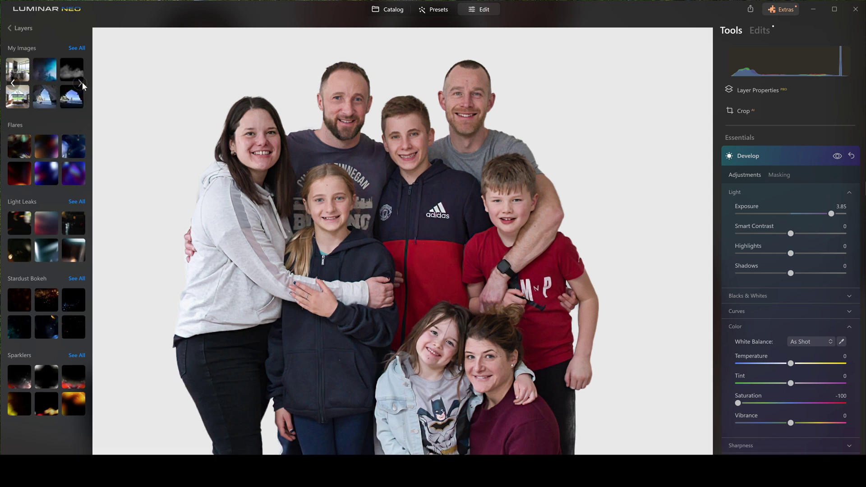
left_click(80, 83)
left_click(81, 83)
left_click(81, 83)
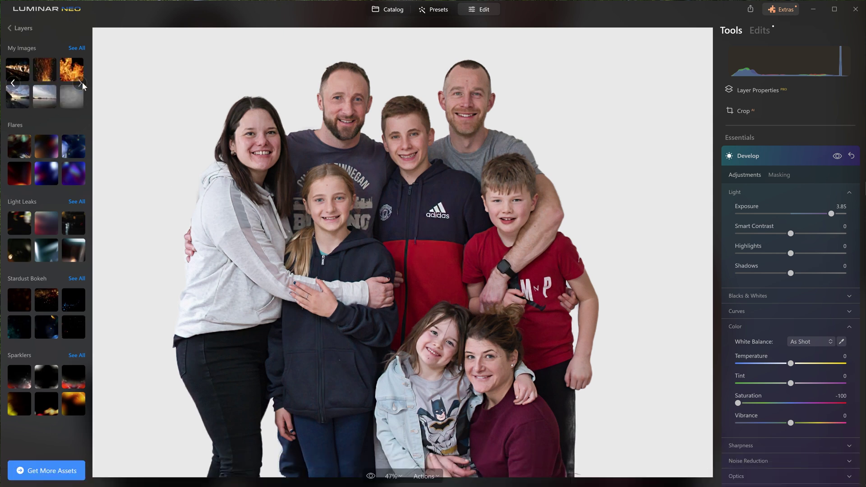
left_click(80, 83)
left_click(22, 97)
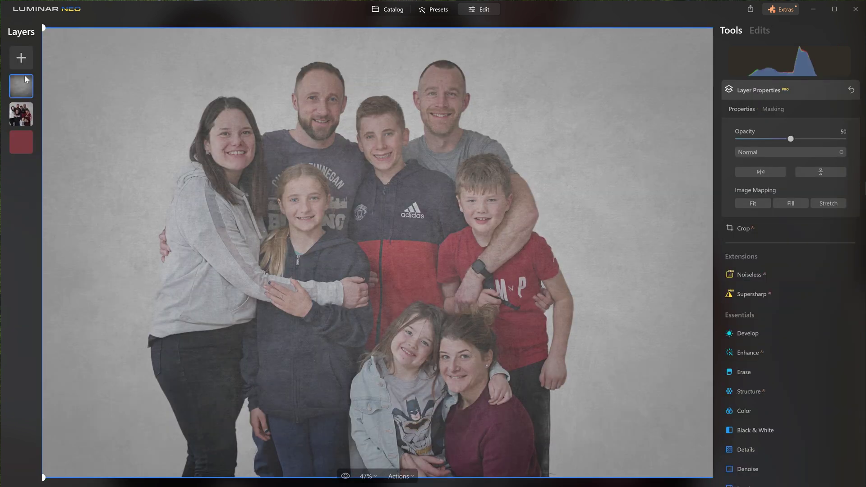
Move the textured backdrop layer beneath the family cutout and reduce its opacity to blend it with the plain background.
left_click_drag(791, 140, 847, 140)
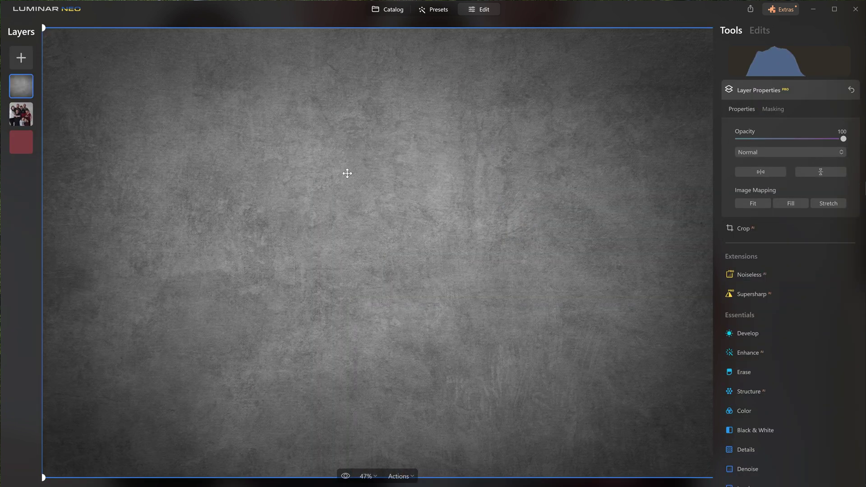
left_click_drag(22, 92, 33, 119)
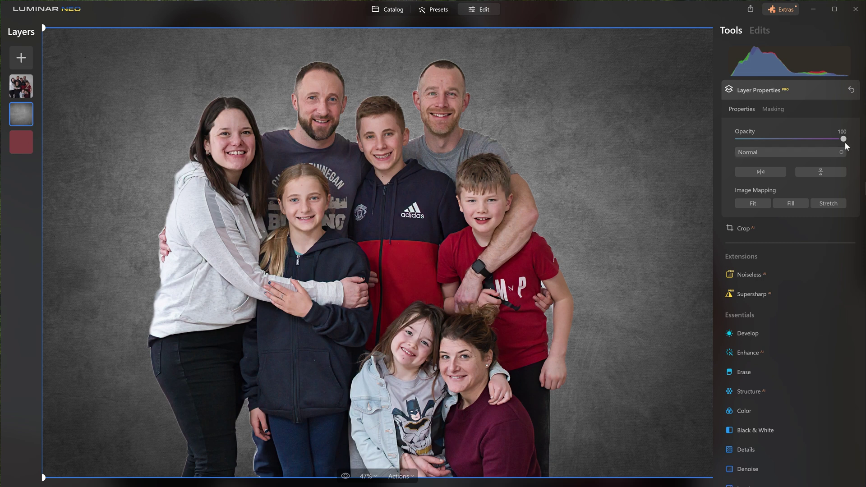
left_click_drag(845, 141, 770, 142)
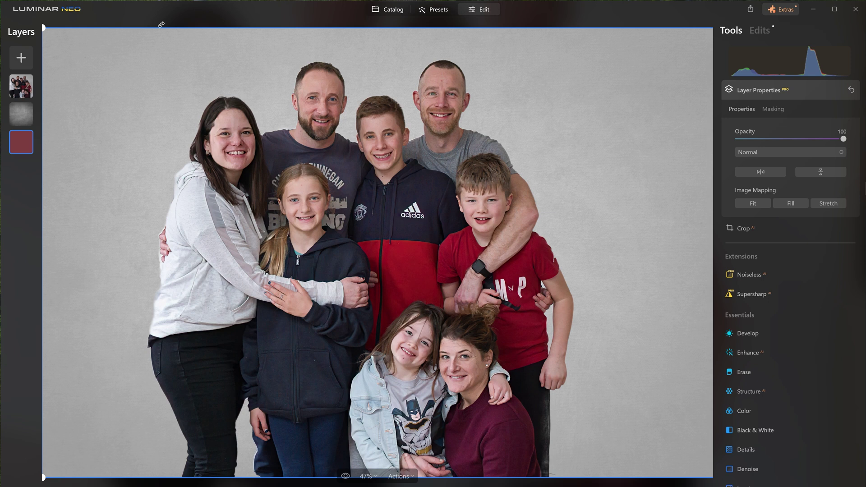
Convert the family cutout layer to black and white, with Red luminance at 100 and Yellow luminance at 49.
left_click(13, 93)
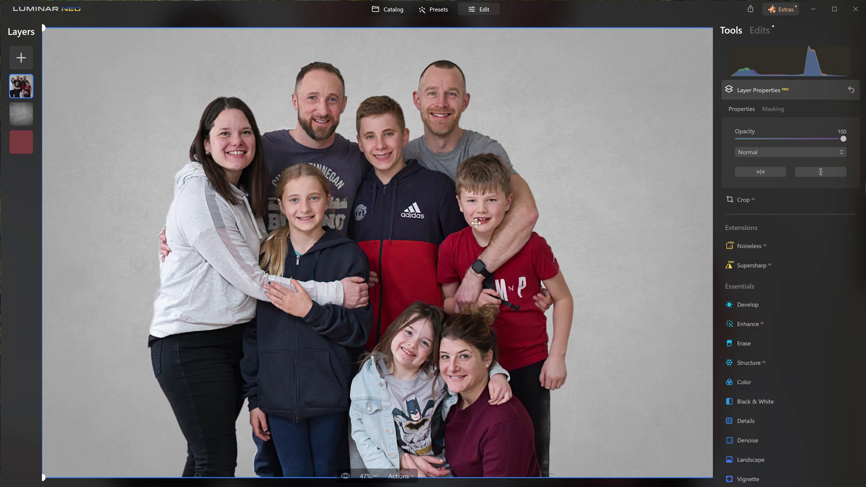
left_click(773, 97)
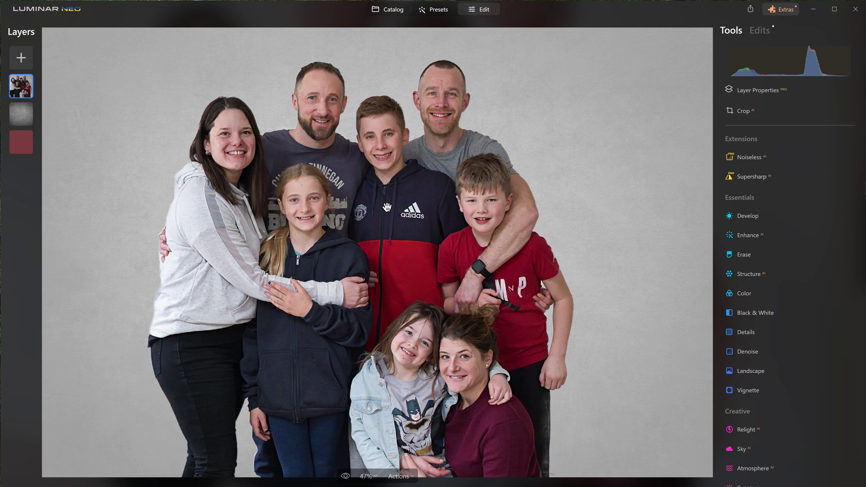
left_click(759, 313)
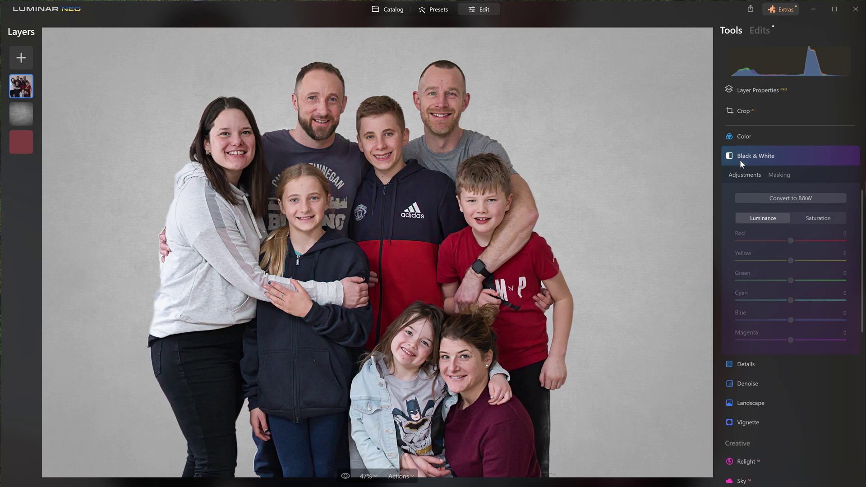
left_click(796, 197)
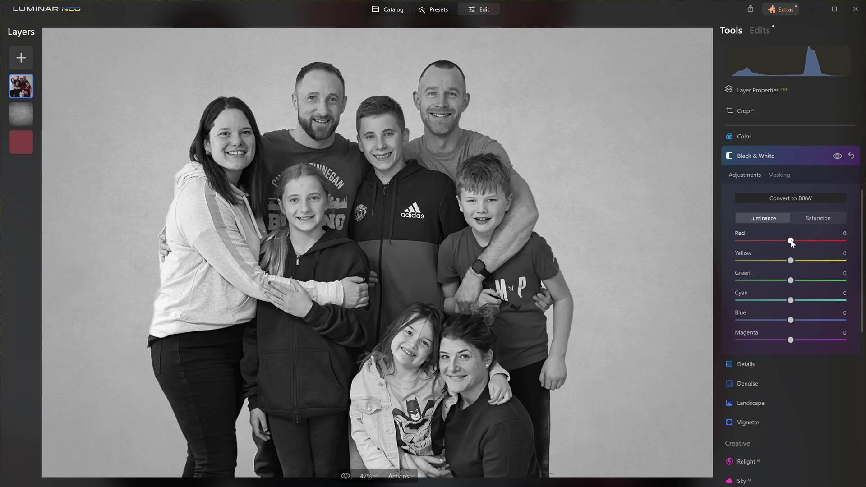
left_click_drag(791, 241, 852, 242)
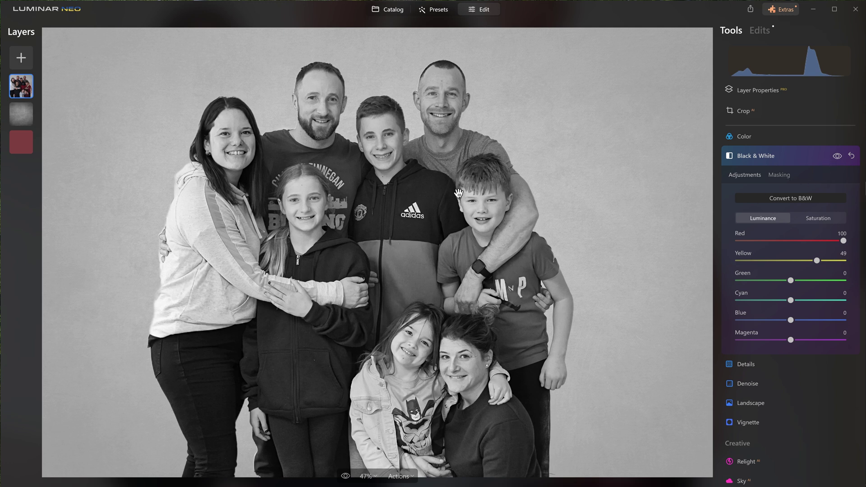
left_click(765, 157)
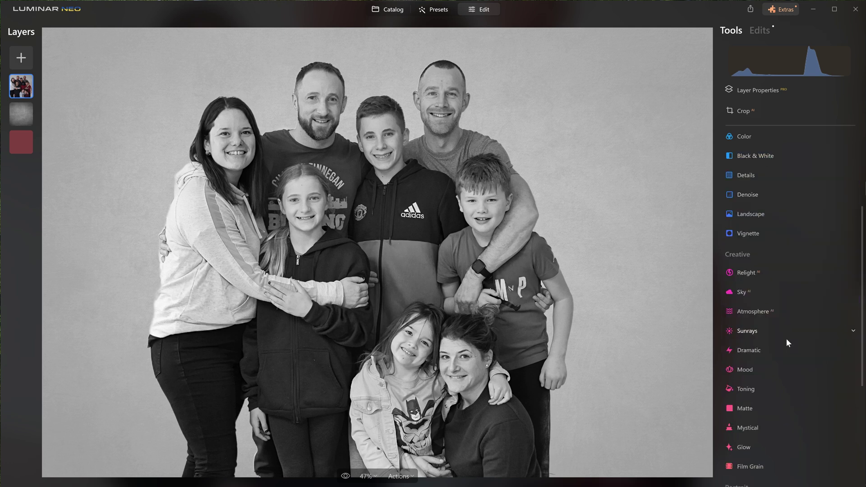
Apply the Dramatic effect to the family cutout with Amount 64, Local Contrast 53 and Brightness 27.
left_click(770, 348)
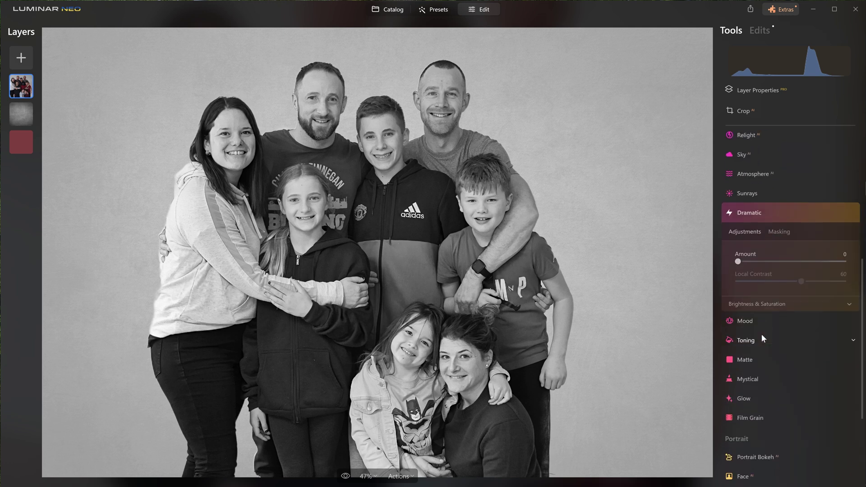
left_click_drag(739, 237, 847, 262)
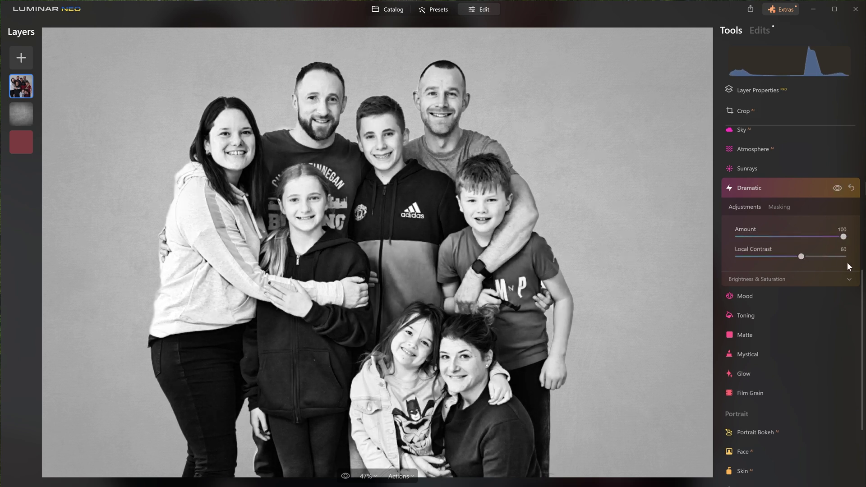
left_click_drag(844, 237, 794, 238)
left_click(807, 236)
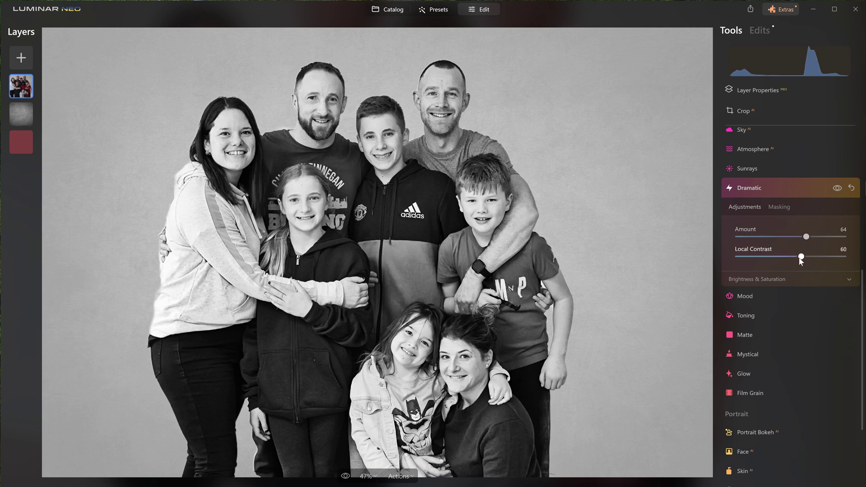
mouse_move(802, 257)
left_mouse_down()
mouse_move(852, 266)
mouse_move(834, 256)
mouse_move(723, 248)
mouse_move(798, 282)
mouse_move(802, 256)
mouse_move(795, 262)
left_mouse_up()
left_click(788, 280)
mouse_move(798, 300)
left_mouse_down()
mouse_move(787, 302)
mouse_move(808, 306)
left_mouse_up()
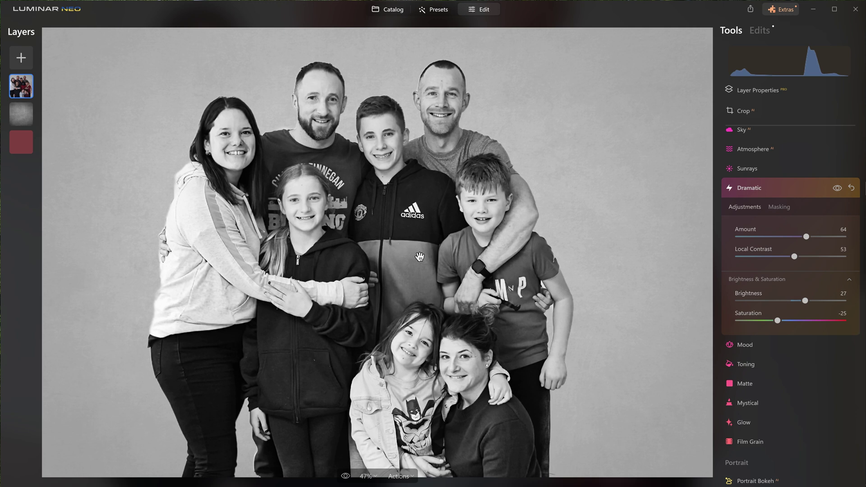
Remove the textured backdrop layer from between the family cutout and the plain background.
left_click(21, 142)
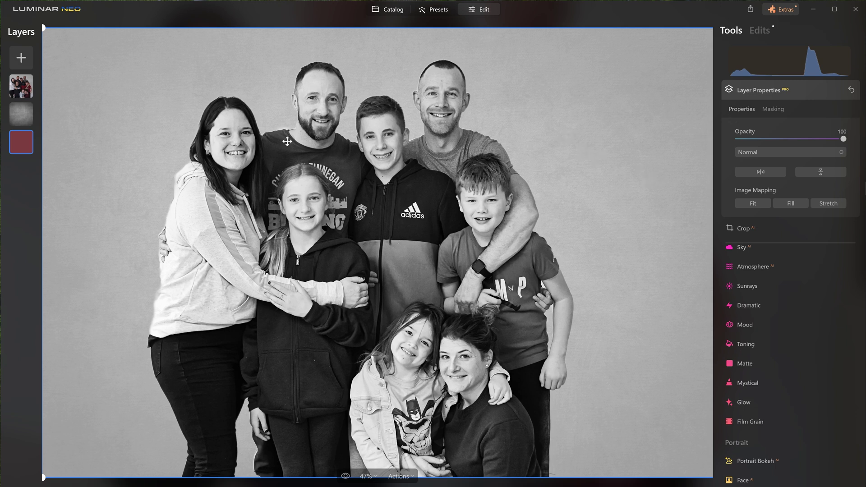
left_click(30, 115)
left_click_drag(762, 139, 759, 139)
right_click(26, 112)
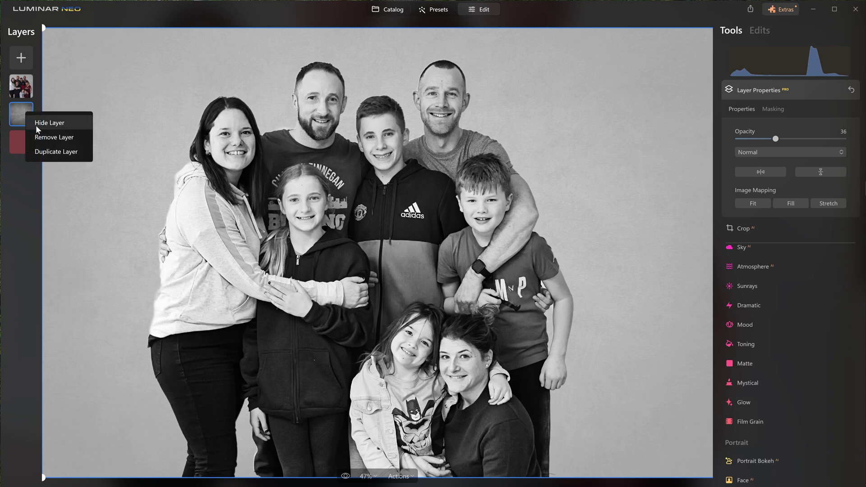
left_click(47, 138)
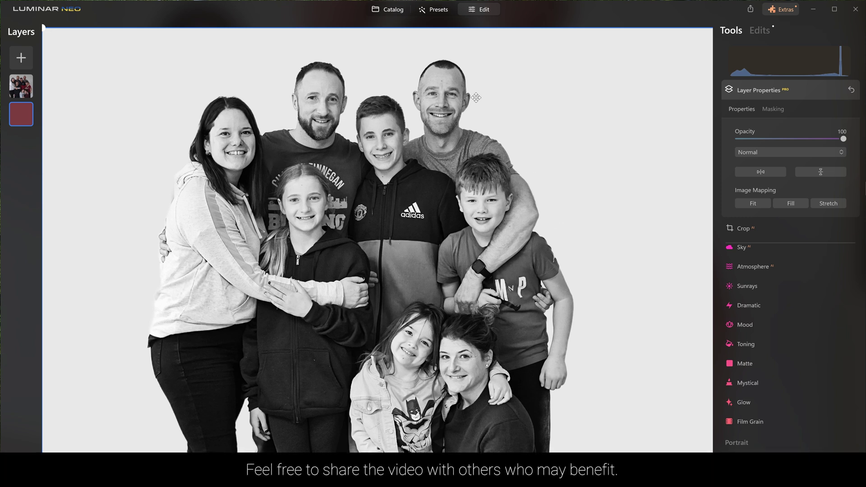
Compare the black-and-white composite with the original unedited family photo.
scroll(786, 377, "down", 1)
scroll(784, 373, "down", 5)
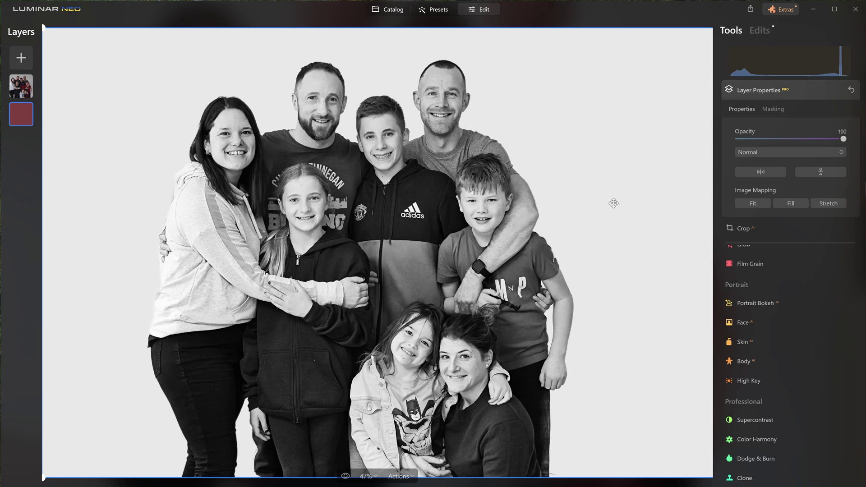
key("backslash")
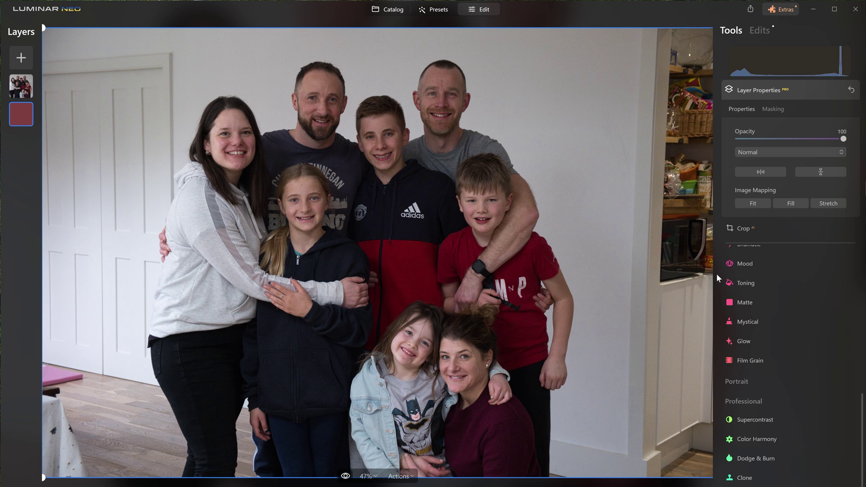
key("backslash")
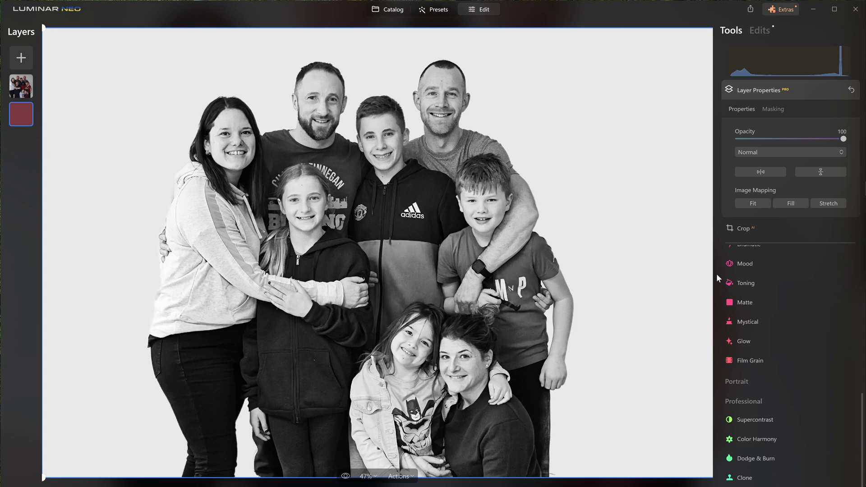
key("backslash")
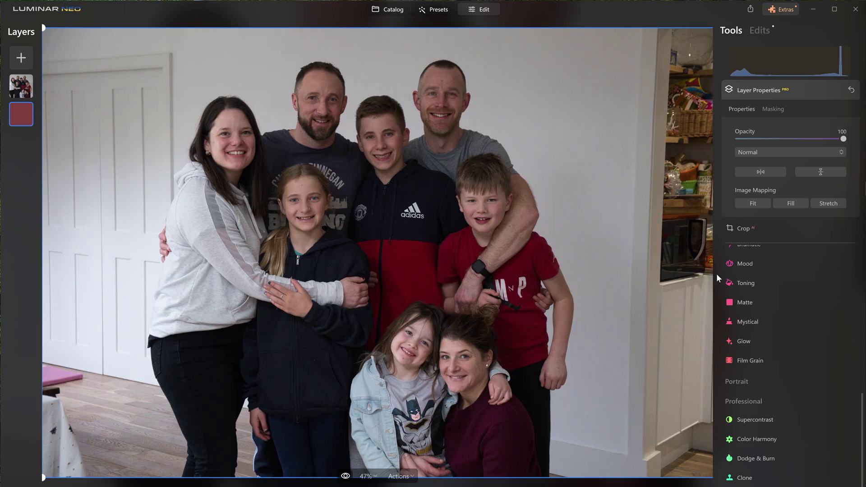
key("backslash")
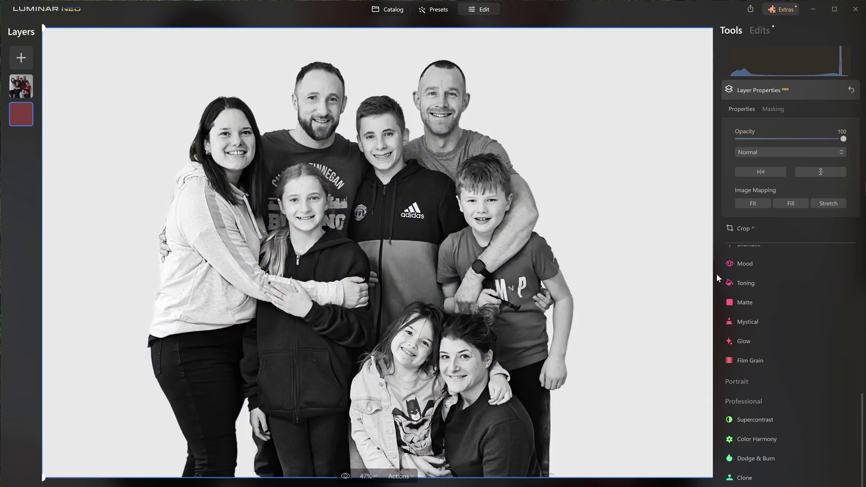